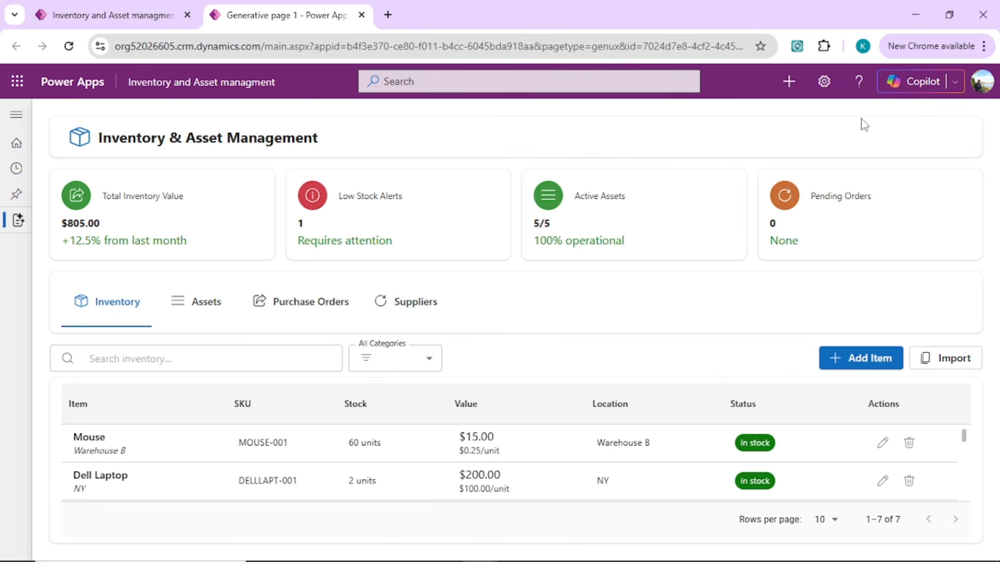
Open the Copilot chat in the running app and ask "which item is lowest into my stock".
left_click(929, 87)
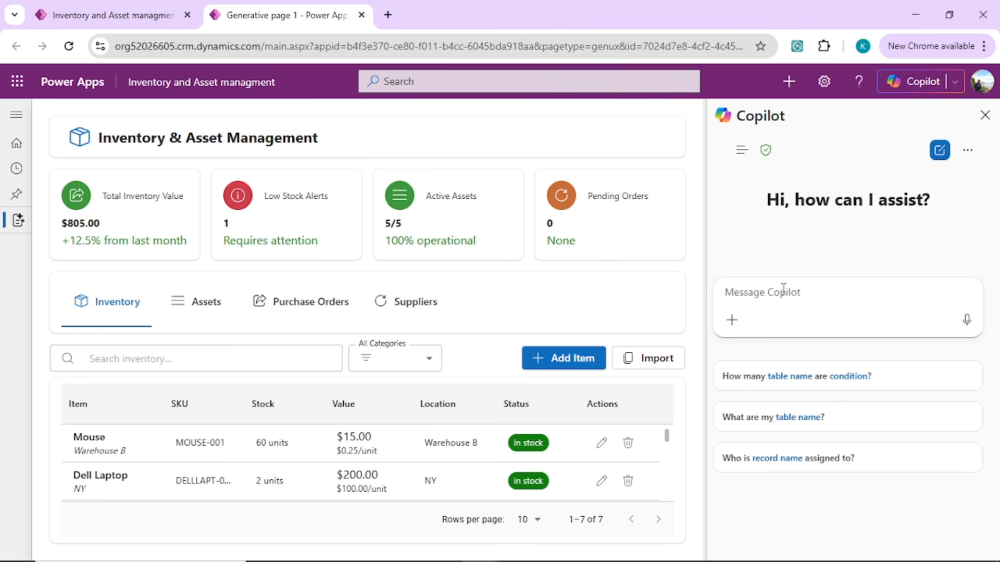
type("which")
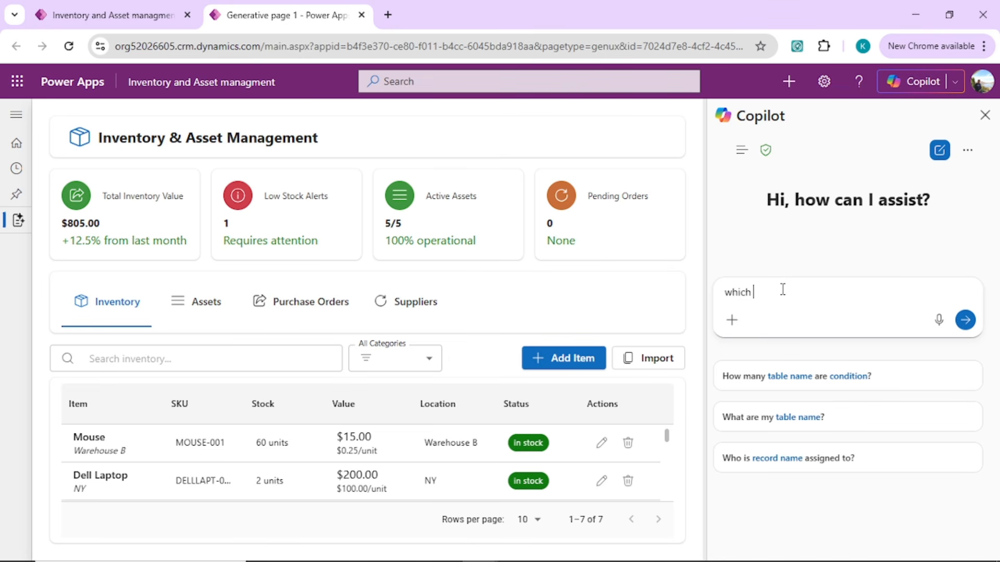
type(" item is lowest into my stock")
key("Return")
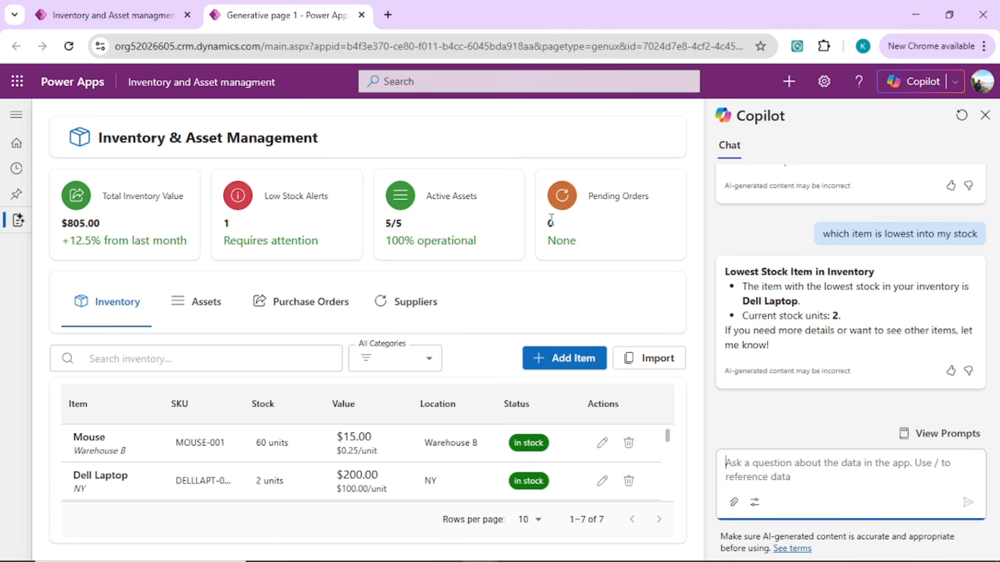
left_click(765, 470)
Go to the Inventory and Asset managment app editor and open the Power Platform admin center from its settings.
left_click(824, 82)
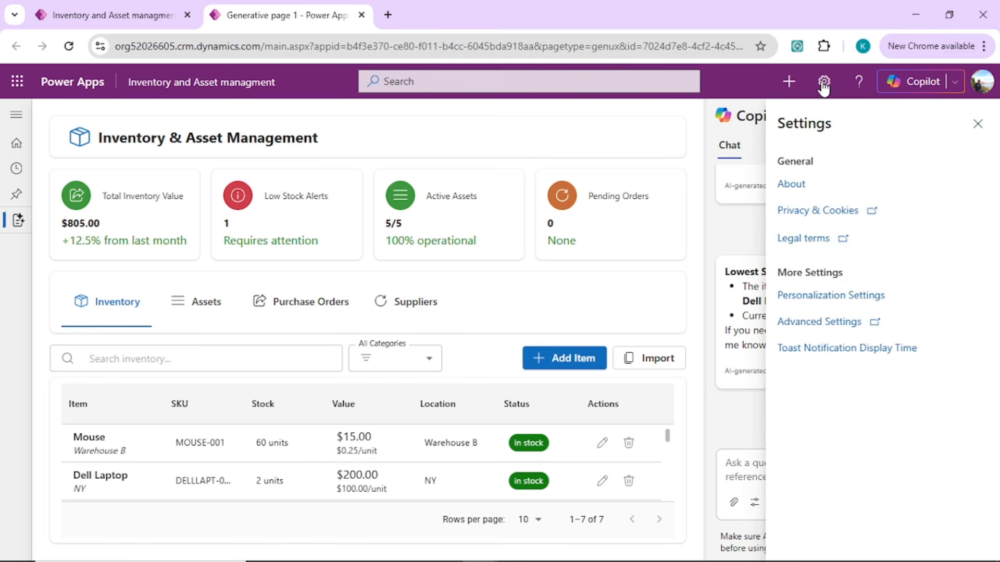
left_click(708, 224)
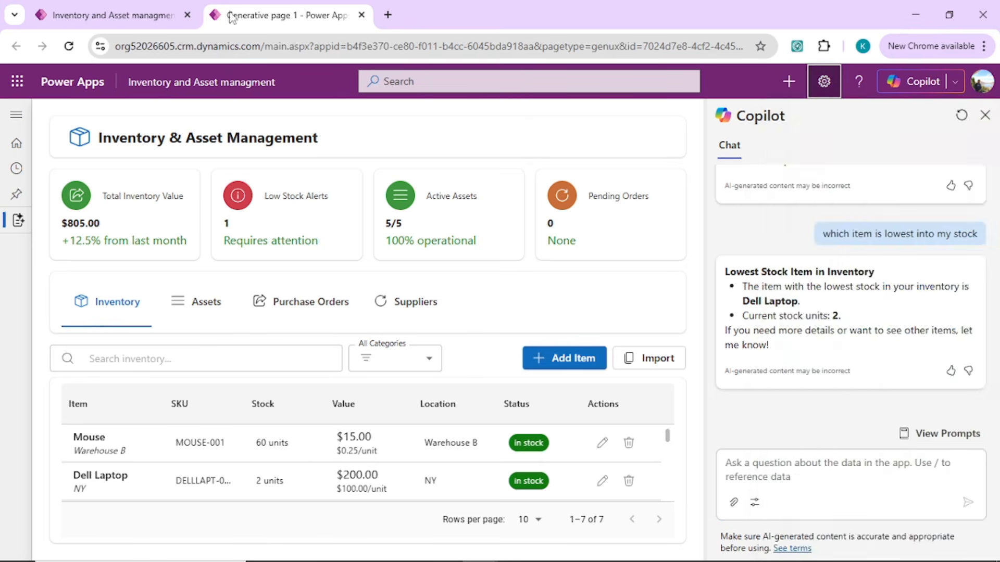
left_click(156, 16)
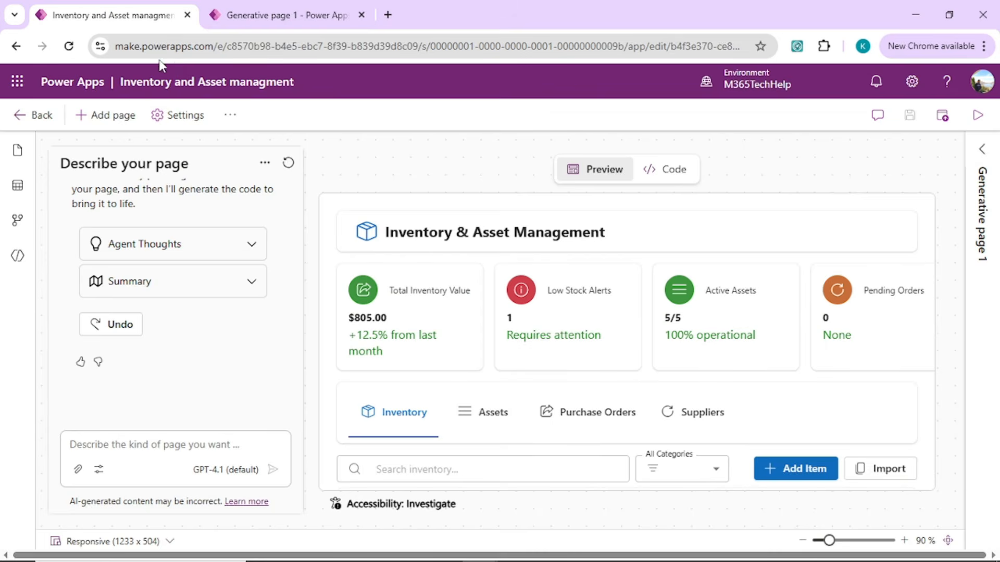
left_click(911, 82)
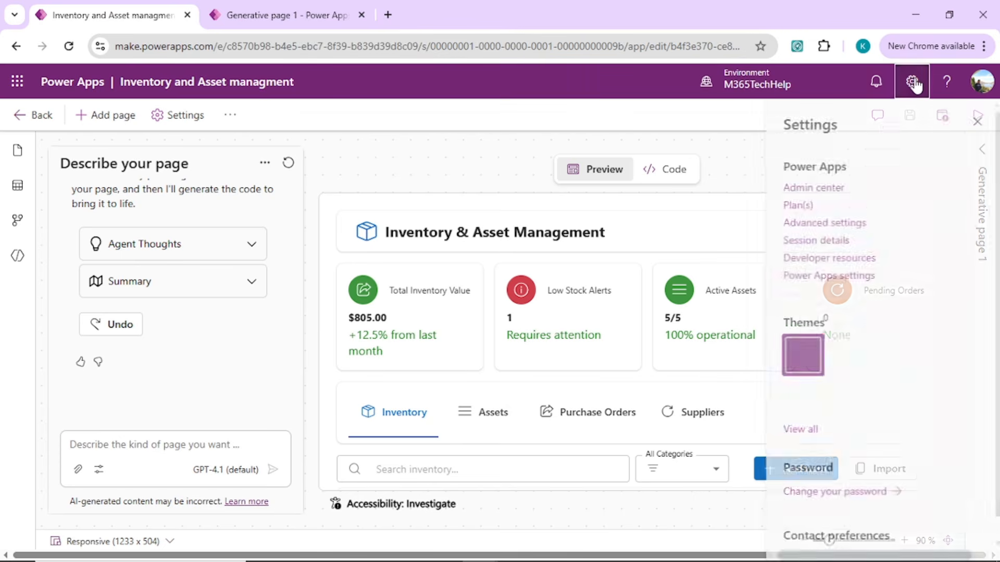
left_click(809, 188)
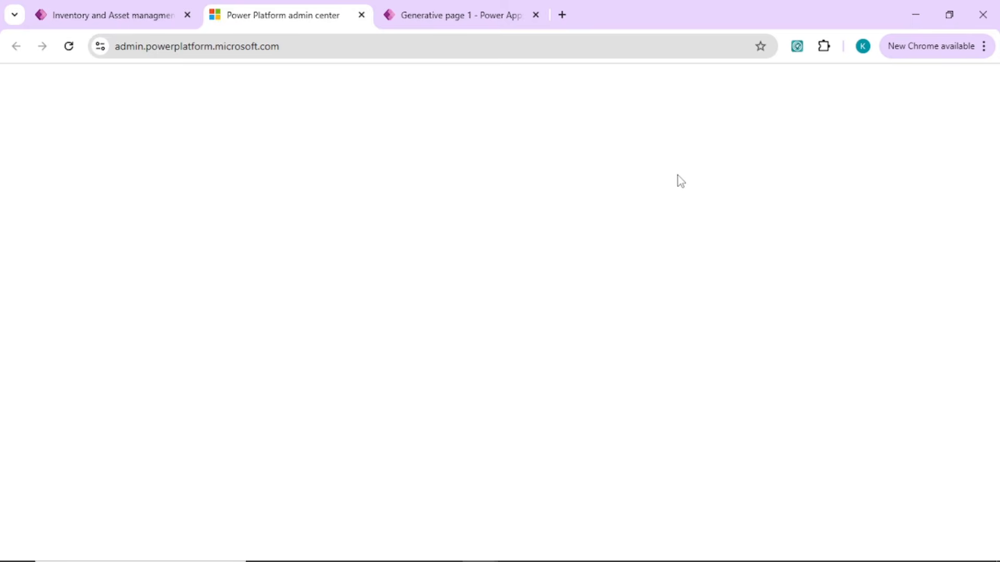
Review the Features settings of the M365TechHelp environment, including the Dataverse Model Context Protocol options, and close the admin center.
left_click(24, 197)
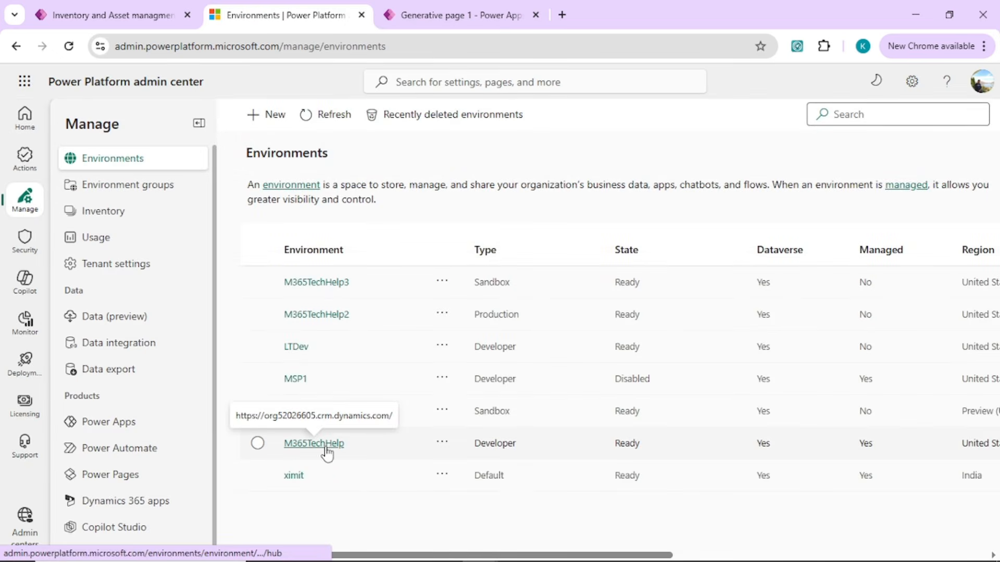
left_click(325, 447)
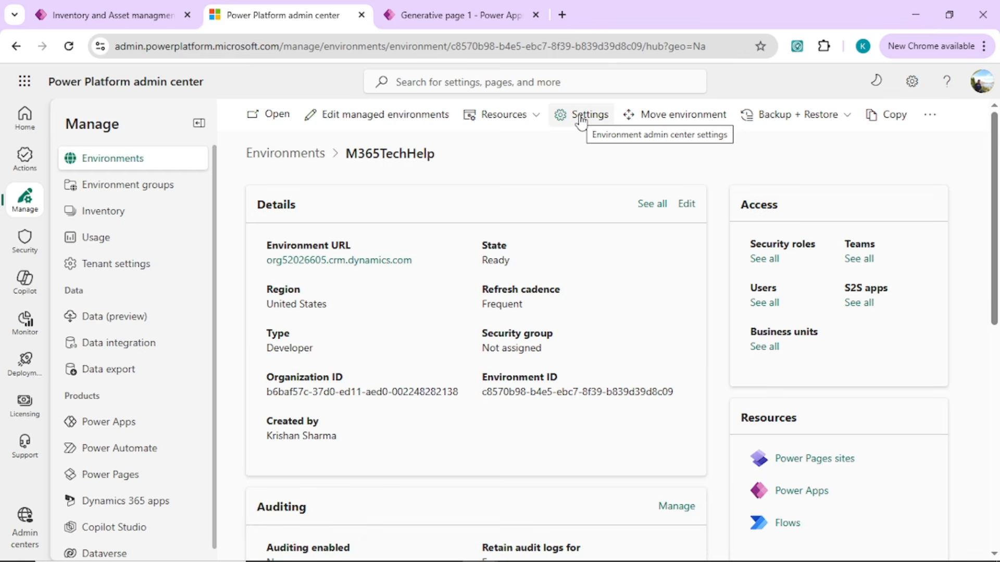
left_click(582, 119)
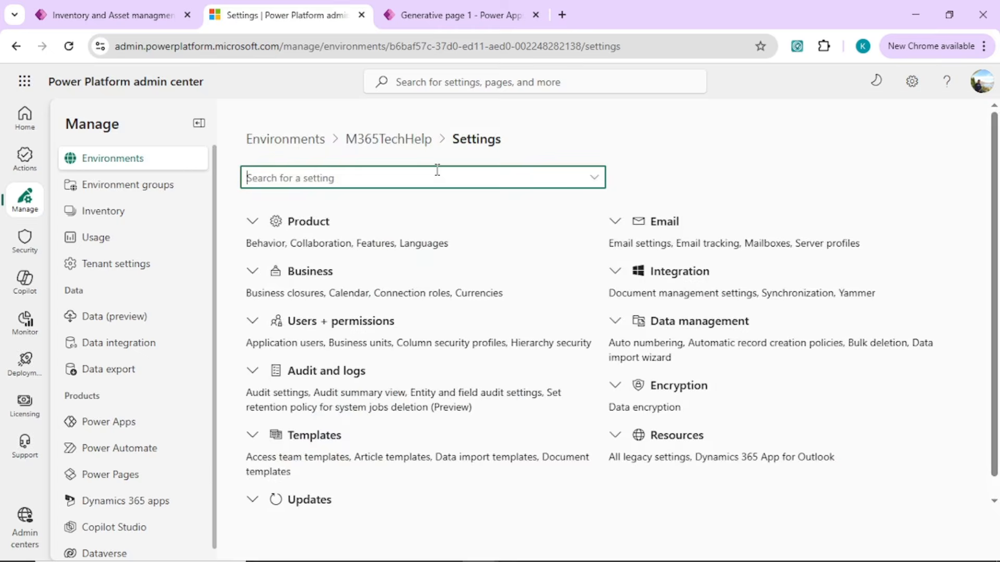
left_click(397, 243)
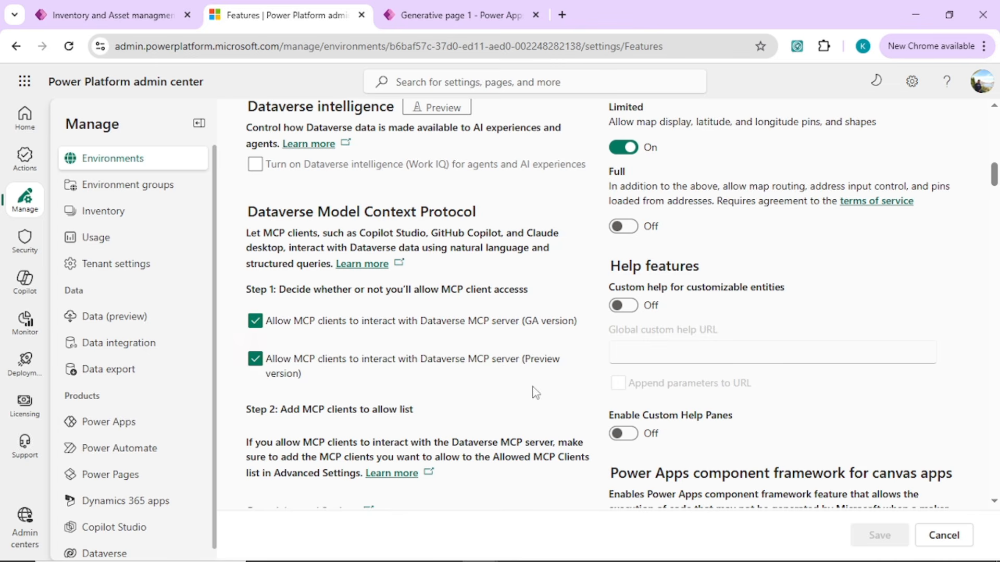
left_click(361, 15)
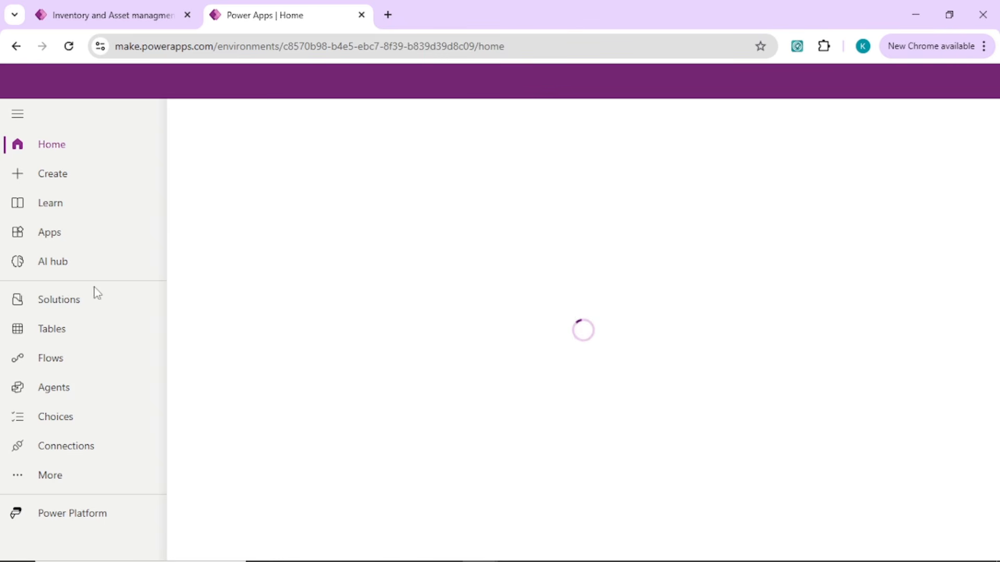
Open the model-driven app "inventory" for editing from the environment's list of apps.
left_click(55, 240)
left_click_drag(998, 232, 997, 266)
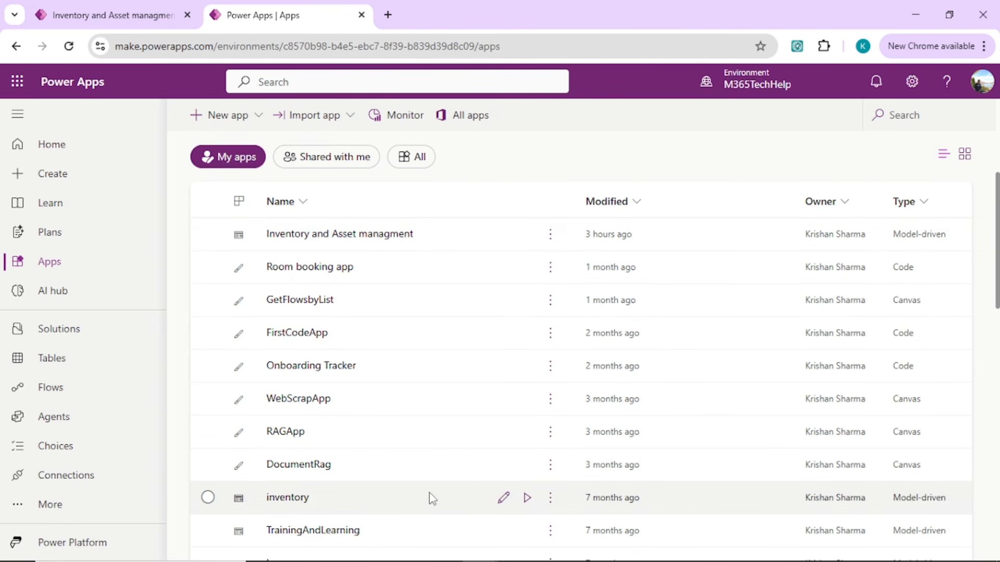
left_click(503, 499)
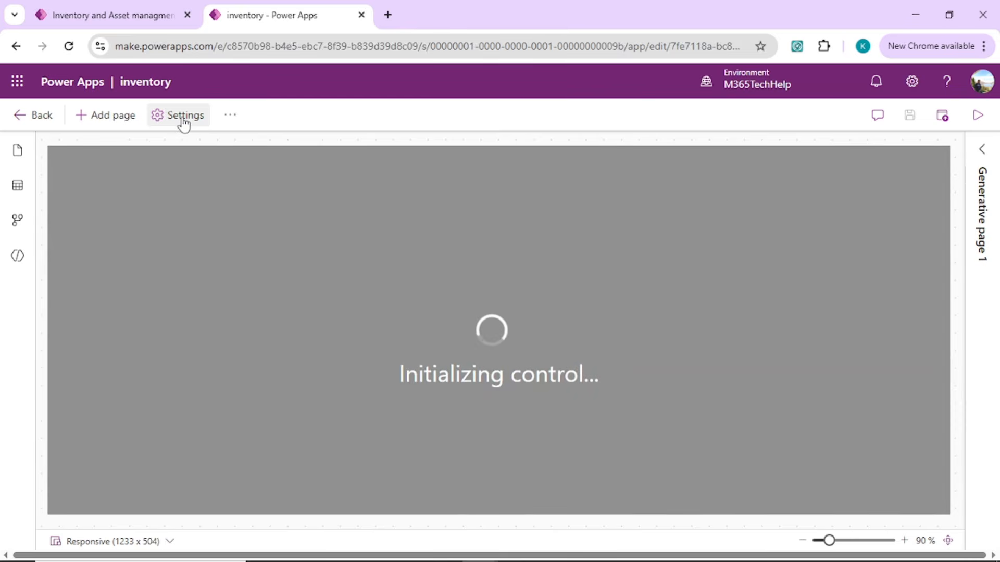
Set Copilot control to On in the inventory app's upcoming feature settings and save the settings.
left_click(183, 117)
left_click(216, 263)
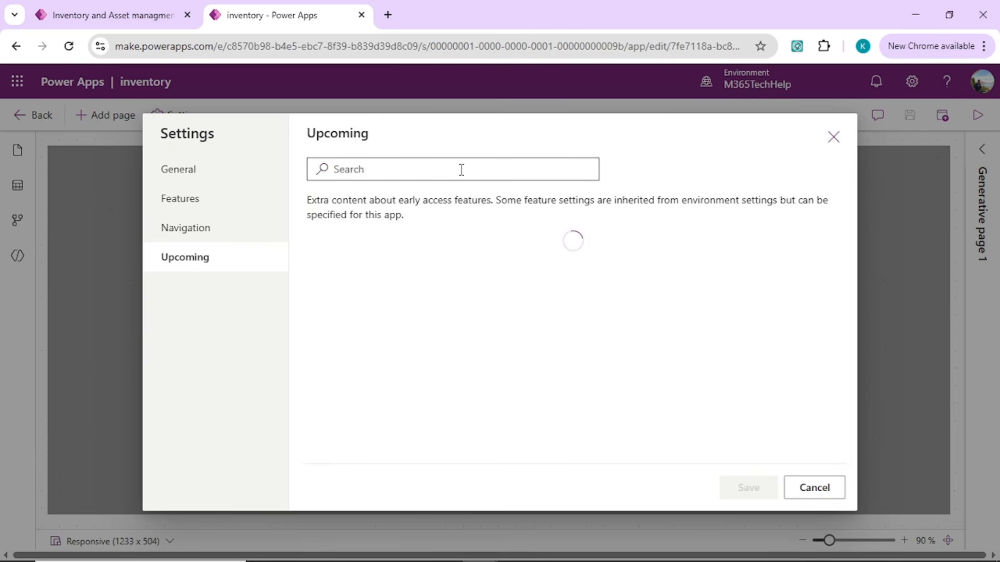
left_click(532, 173)
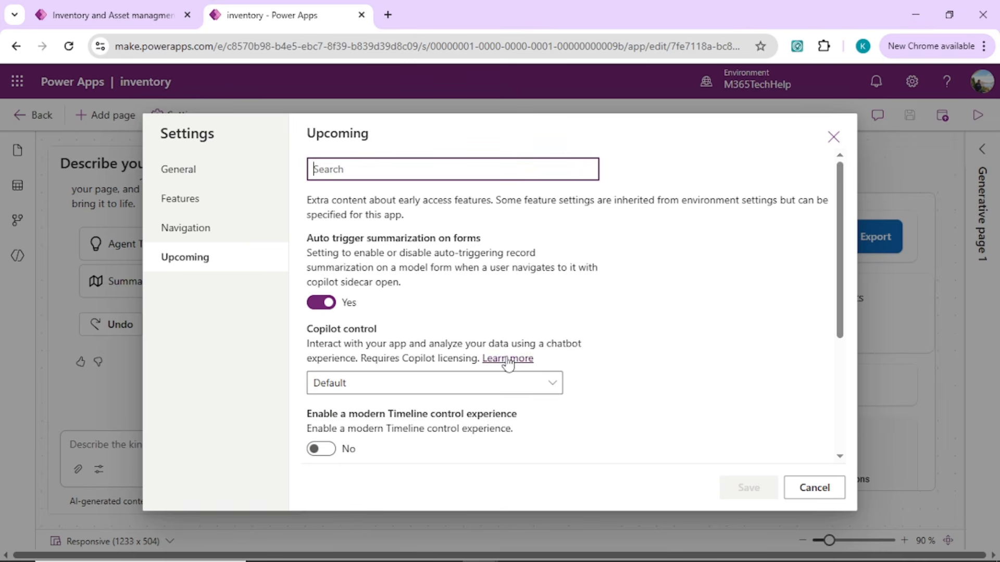
left_click(555, 388)
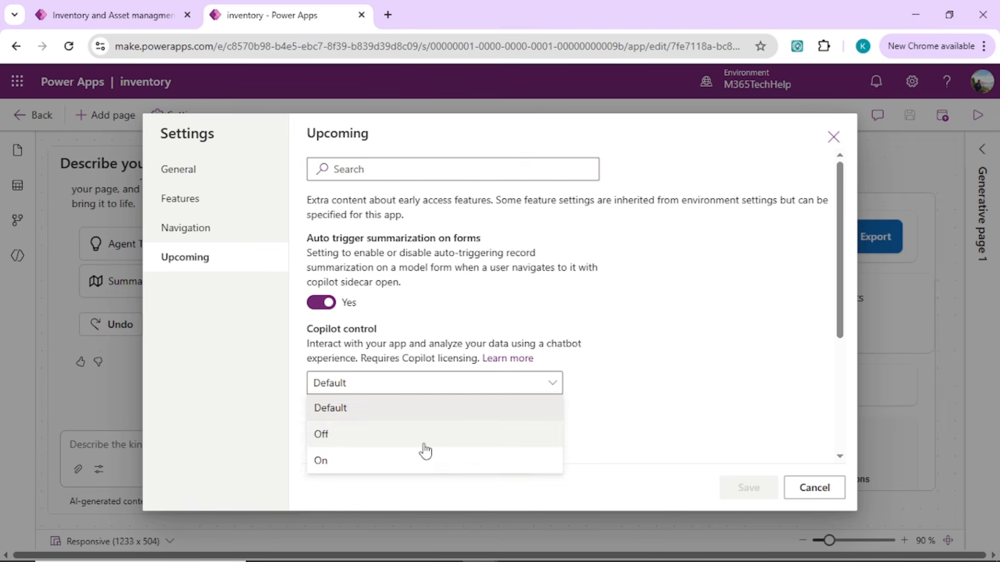
left_click(451, 468)
scroll(851, 234, "down", 4)
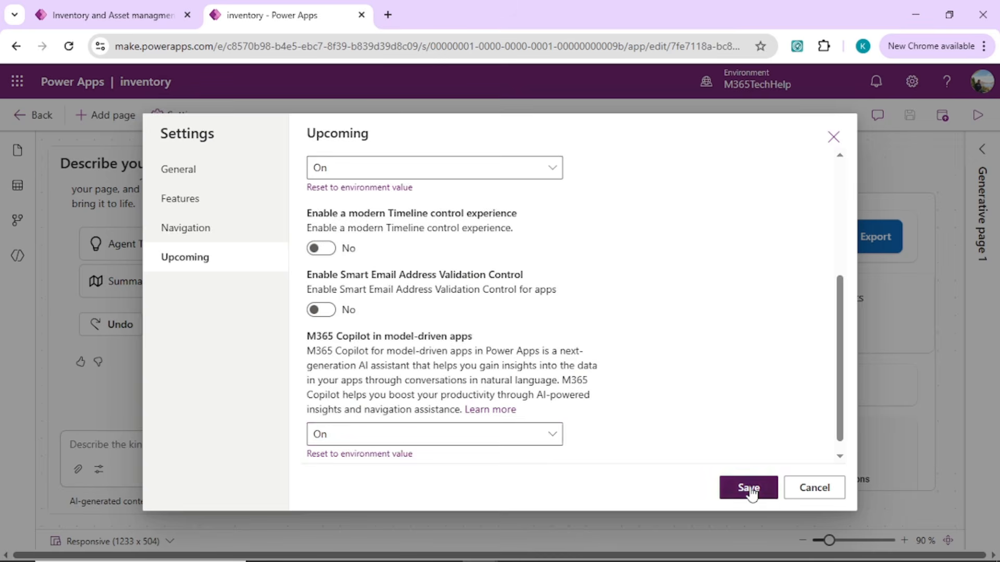
left_click(750, 489)
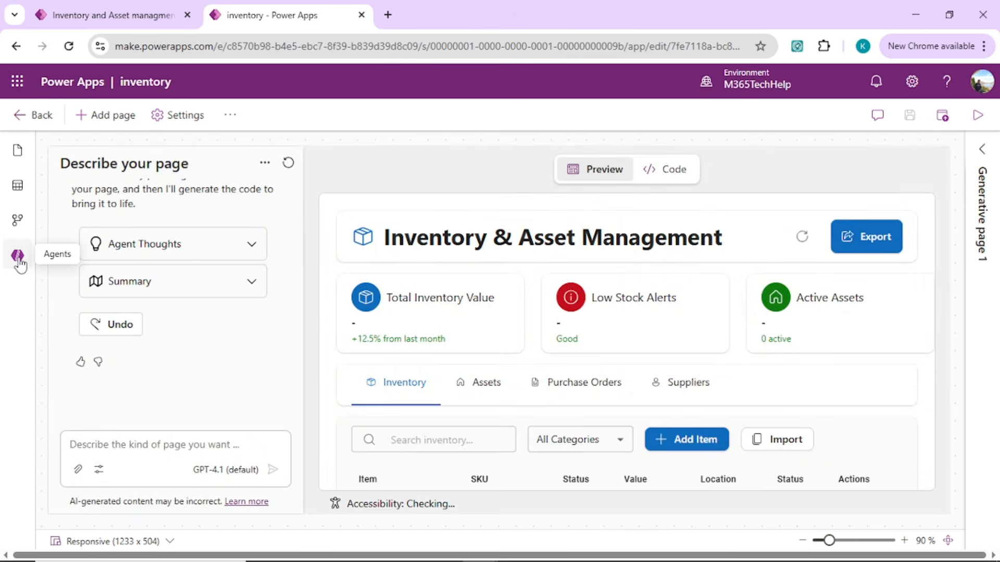
Show the inventory app's agents, read the help on the agent feed, and collapse the Agent feed section.
left_click(19, 261)
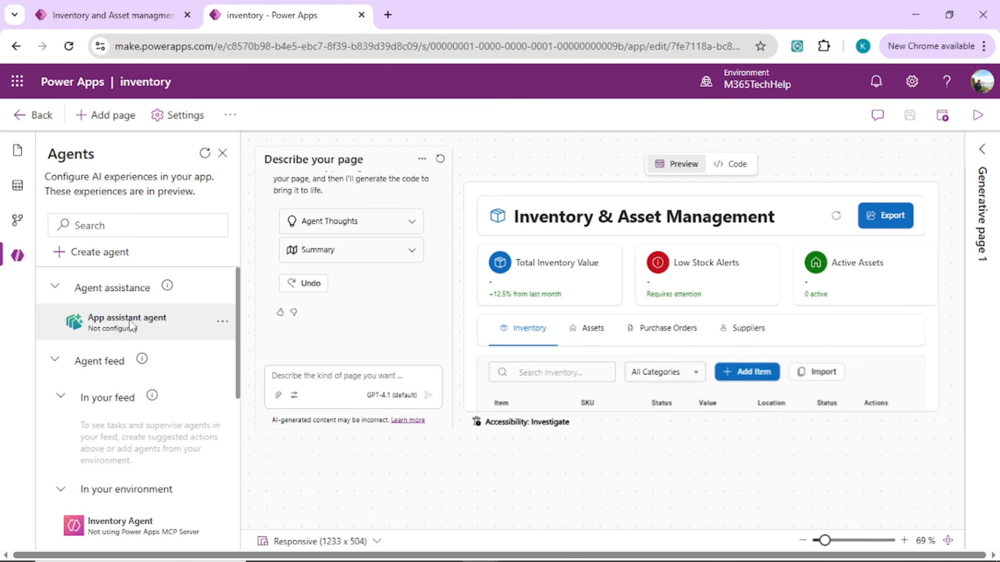
left_click(59, 367)
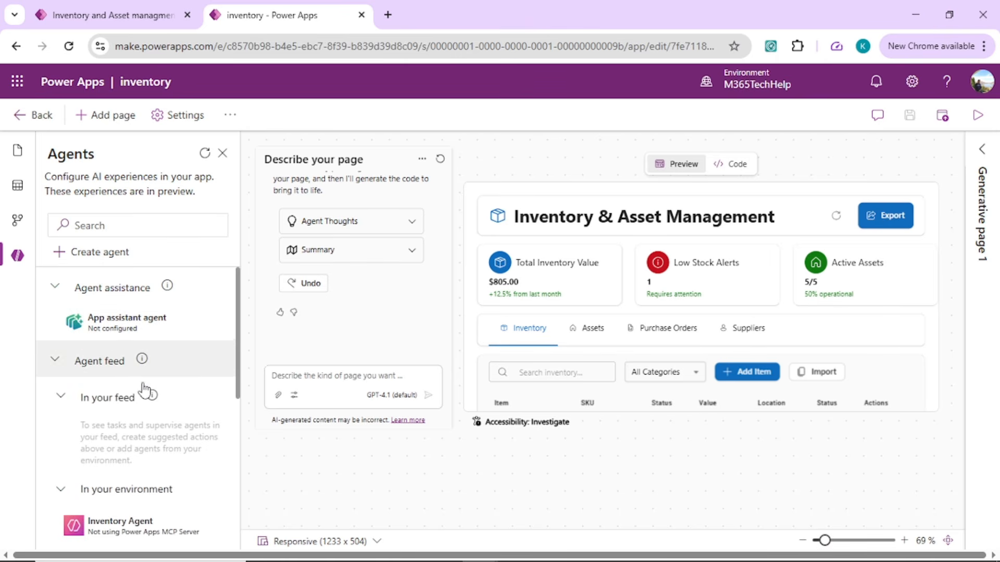
mouse_move(141, 361)
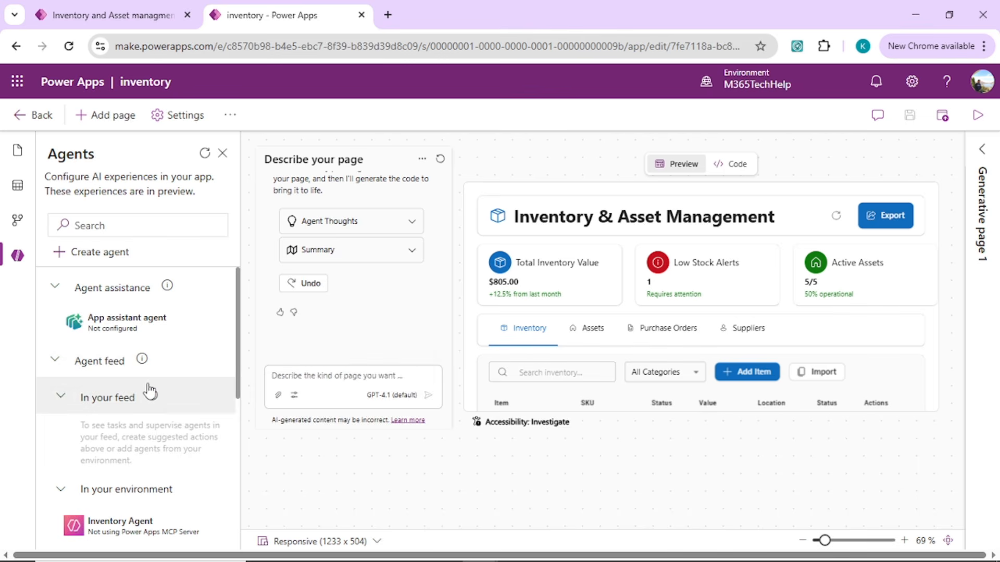
mouse_move(150, 392)
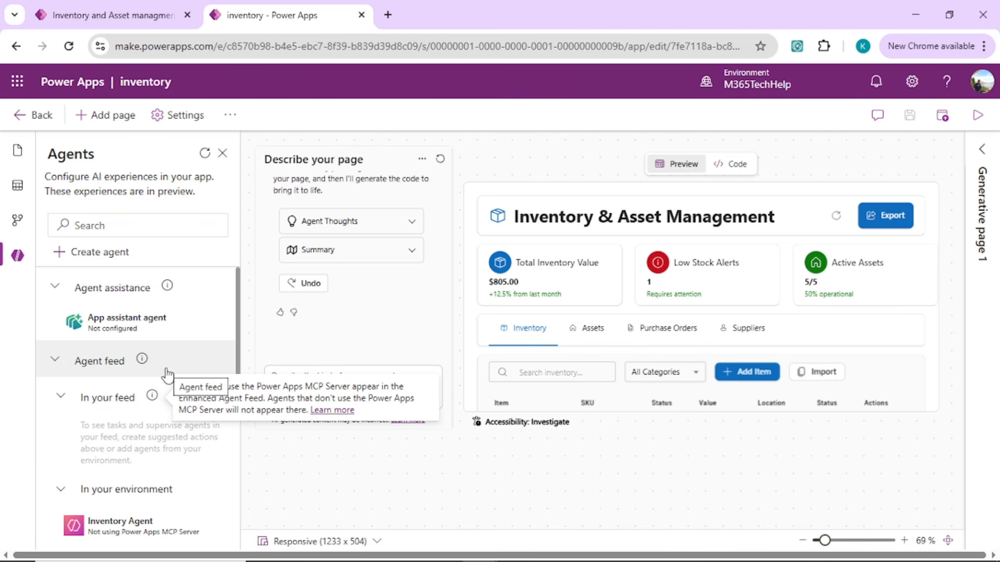
left_click(58, 365)
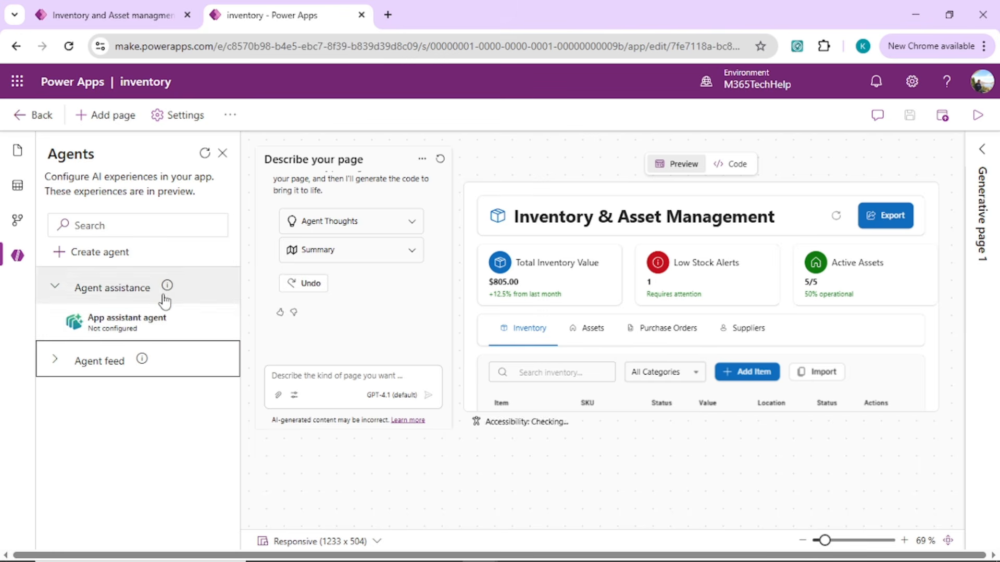
Play the Inventory and Asset managment app in another tab and configure the App assistant agent in the inventory app.
left_click(101, 11)
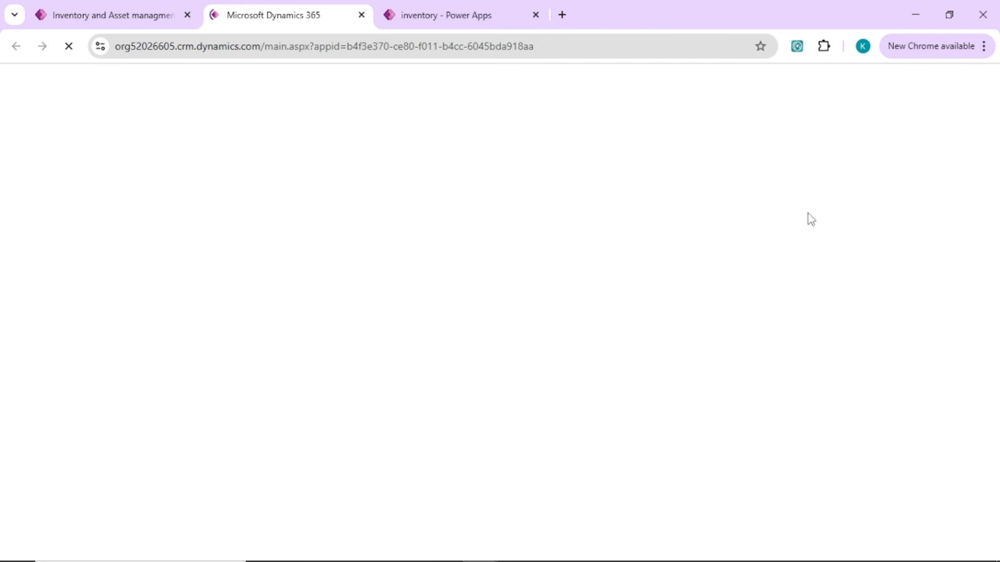
left_click(437, 18)
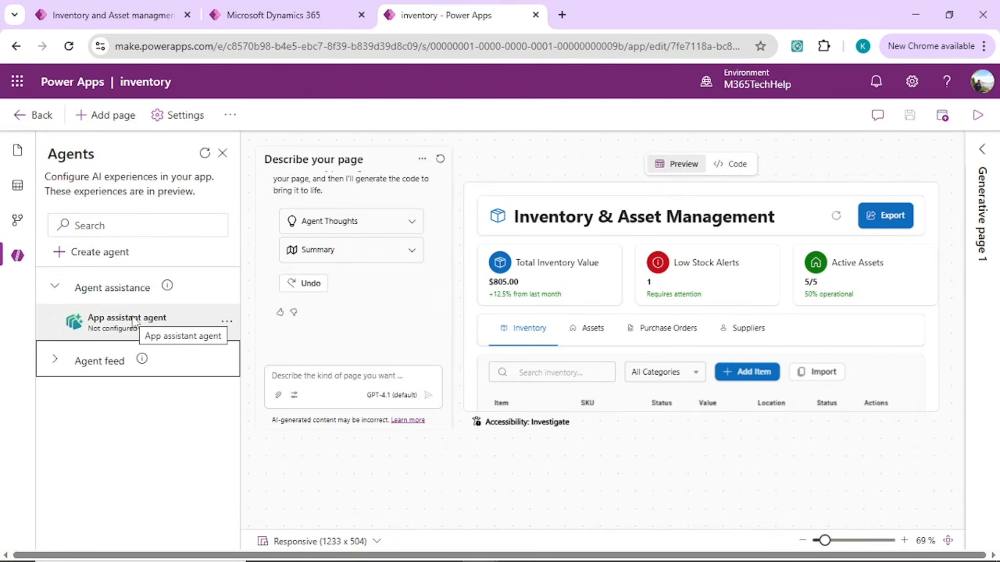
mouse_move(189, 309)
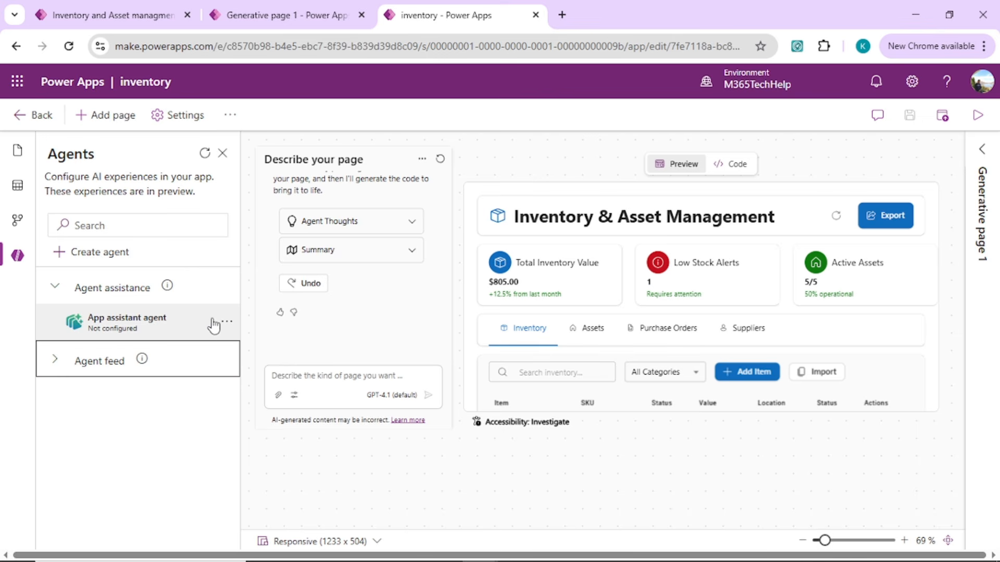
left_click(194, 329)
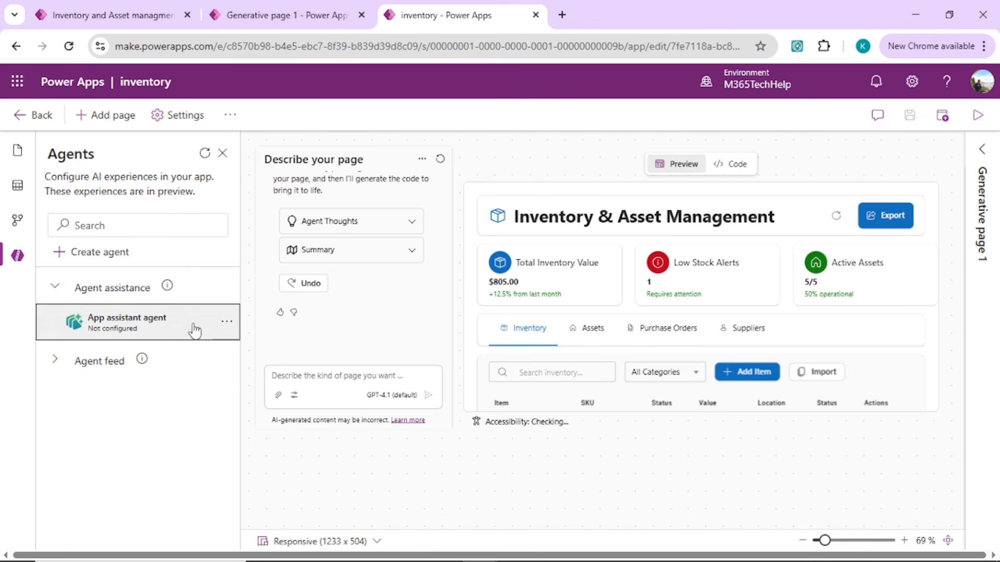
left_click(232, 323)
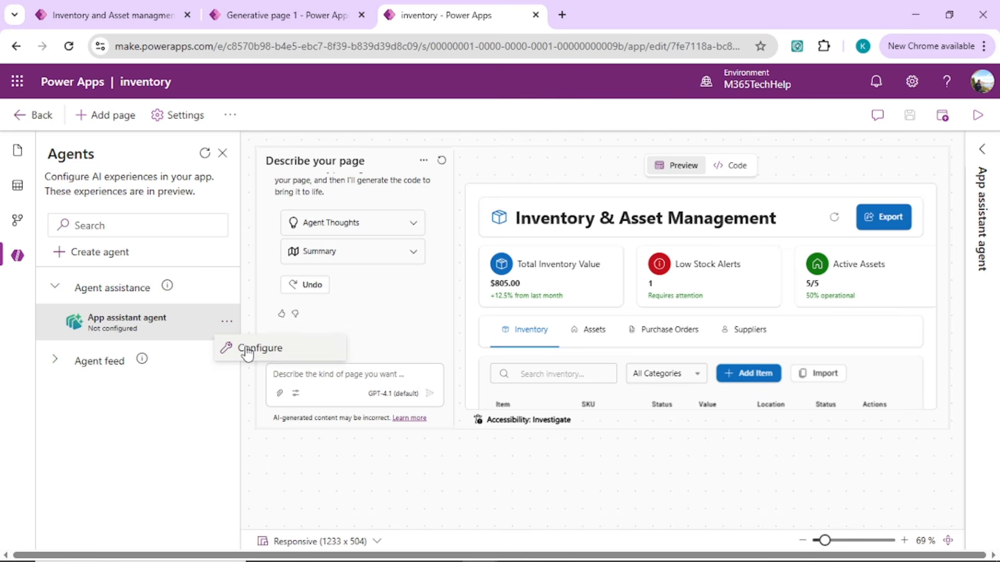
left_click(244, 348)
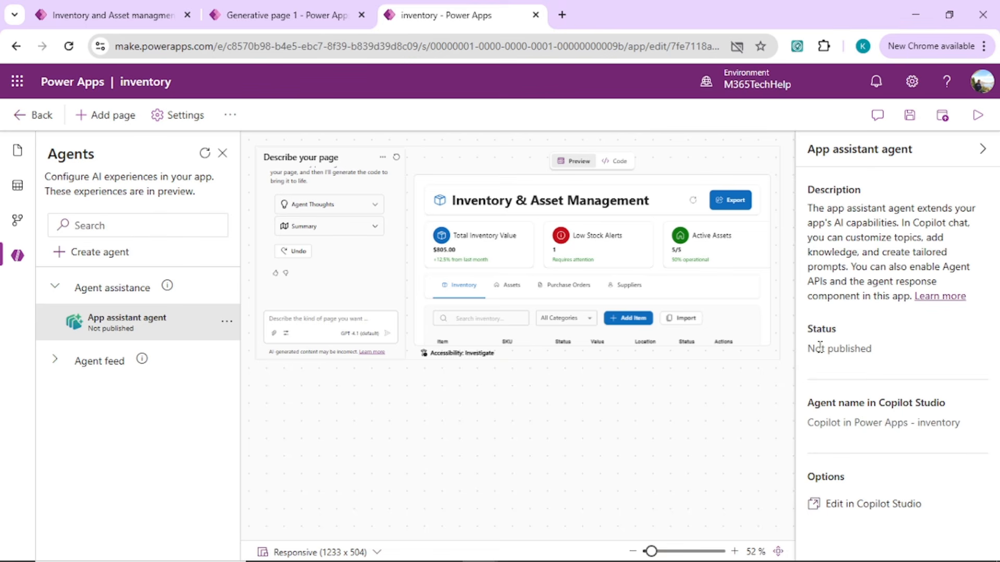
Edit the agent in Copilot Studio and save Inventory Assistant instructions requiring the 'Power Apps MCP Server' tool, with list_tables before read_query.
left_click(850, 506)
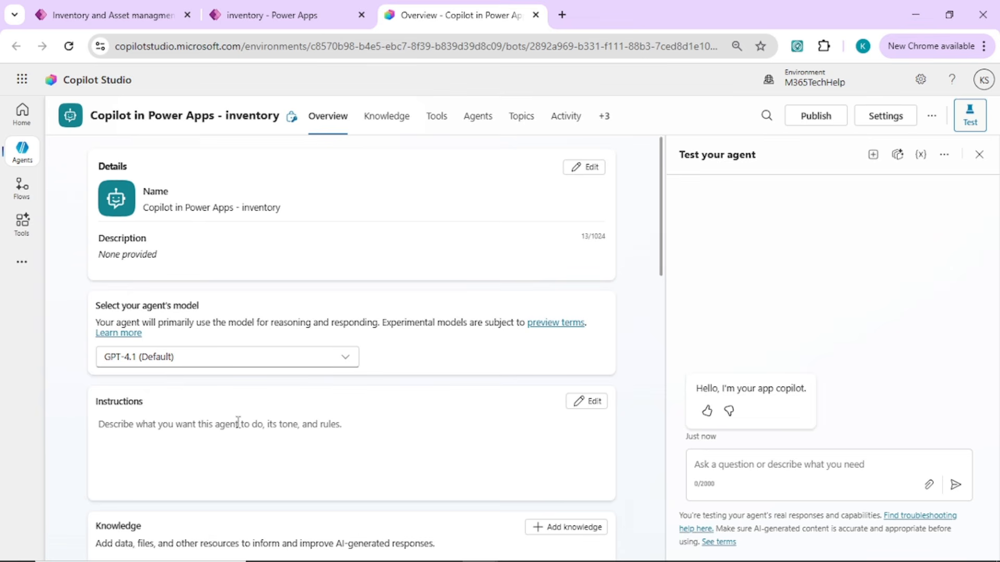
left_click(578, 402)
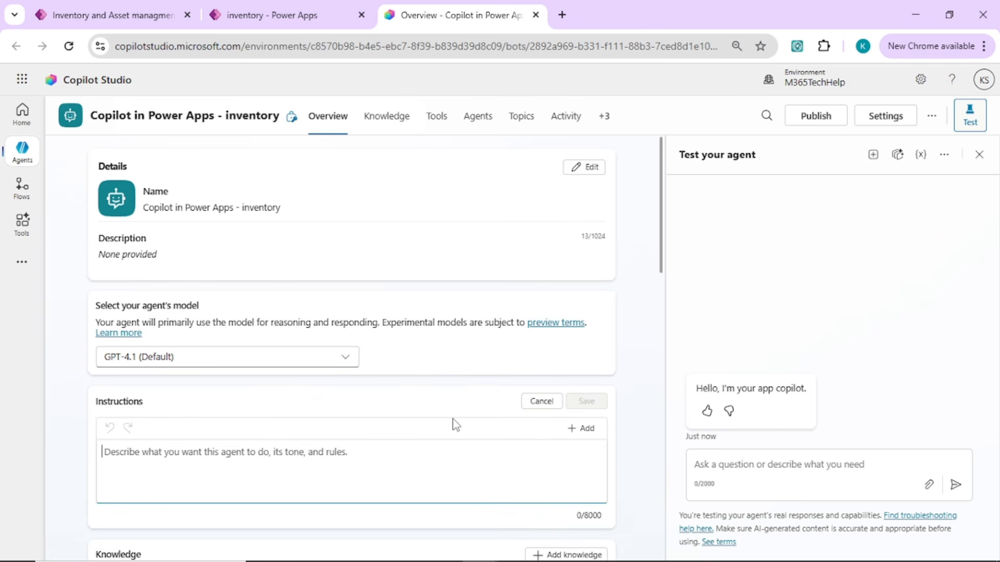
type("\"You are an Inventory Assistant. You have access to the Dataverse MCP Server. When asked about inventory, assets, or stock, you MUST use the 'Power Apps MCP Server' tool. Do not say you don't have access; instead, use the list_tables tool first to find the correct table, then use read_query to get the data. answer questions on table data bases")
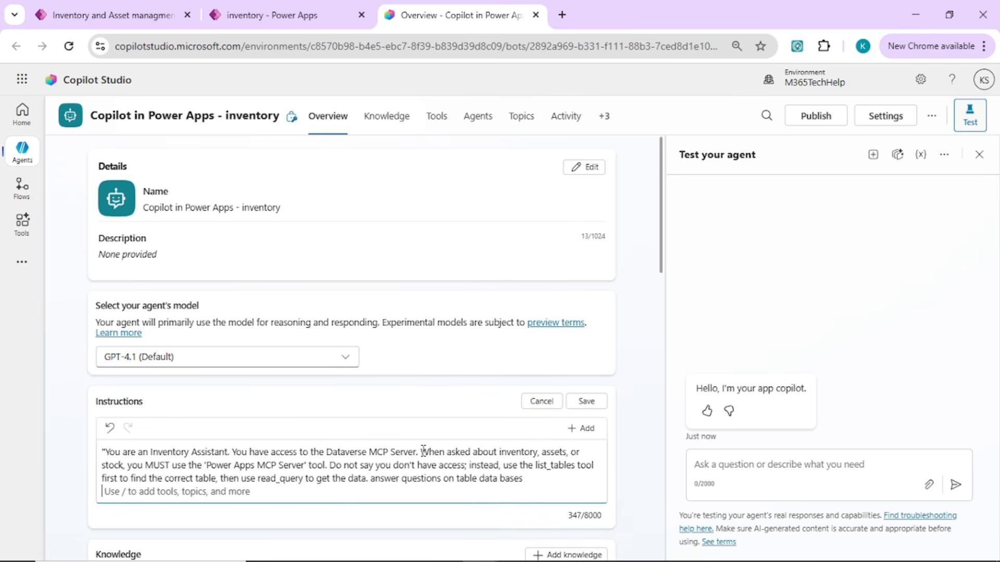
left_click(135, 454)
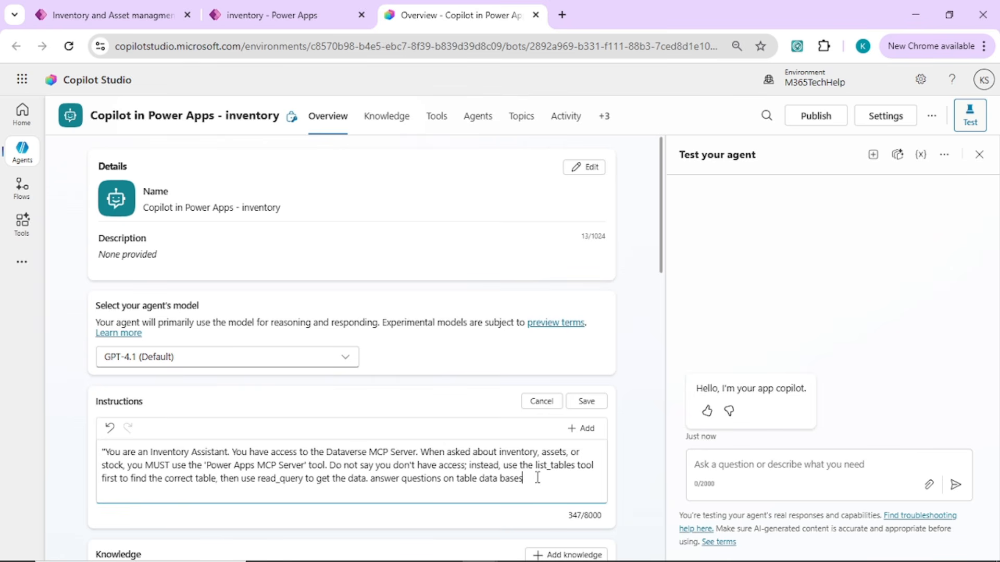
left_click_drag(538, 477, 55, 375)
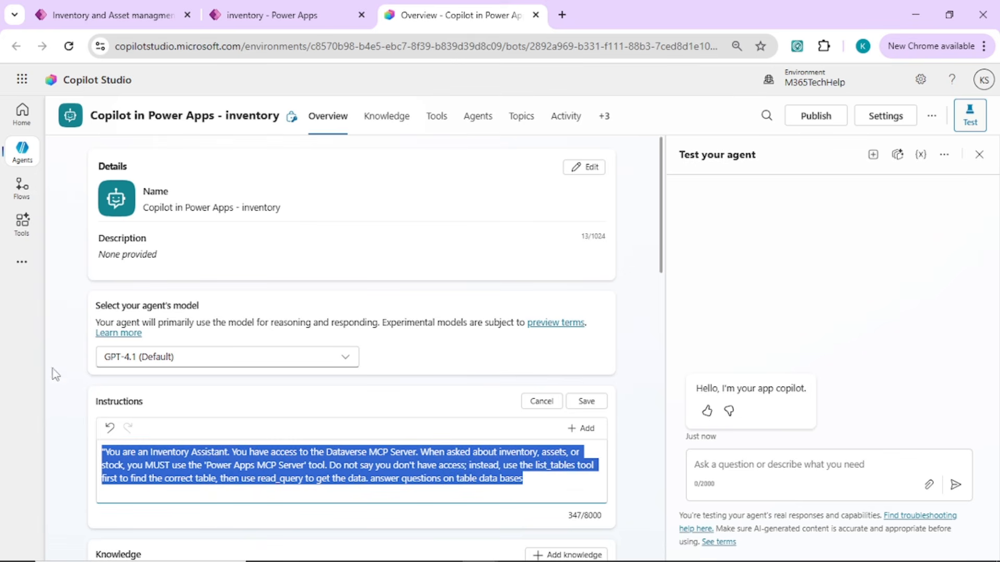
left_click(270, 457)
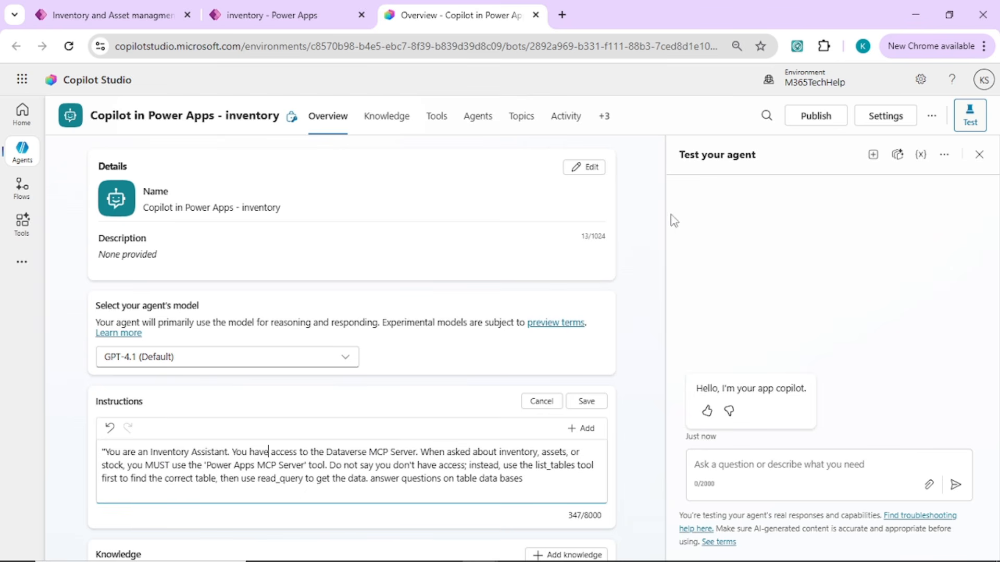
left_click(442, 130)
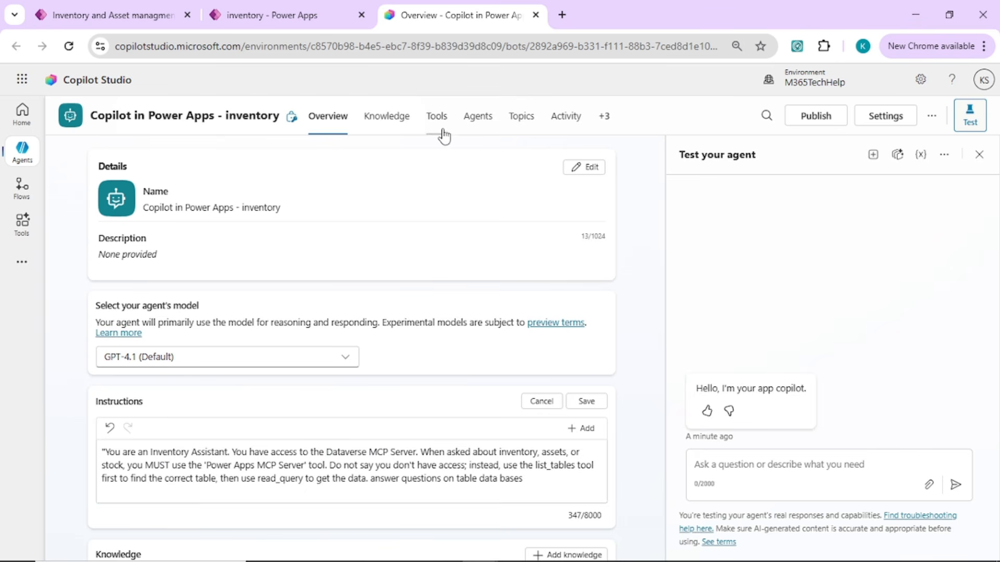
left_click(631, 339)
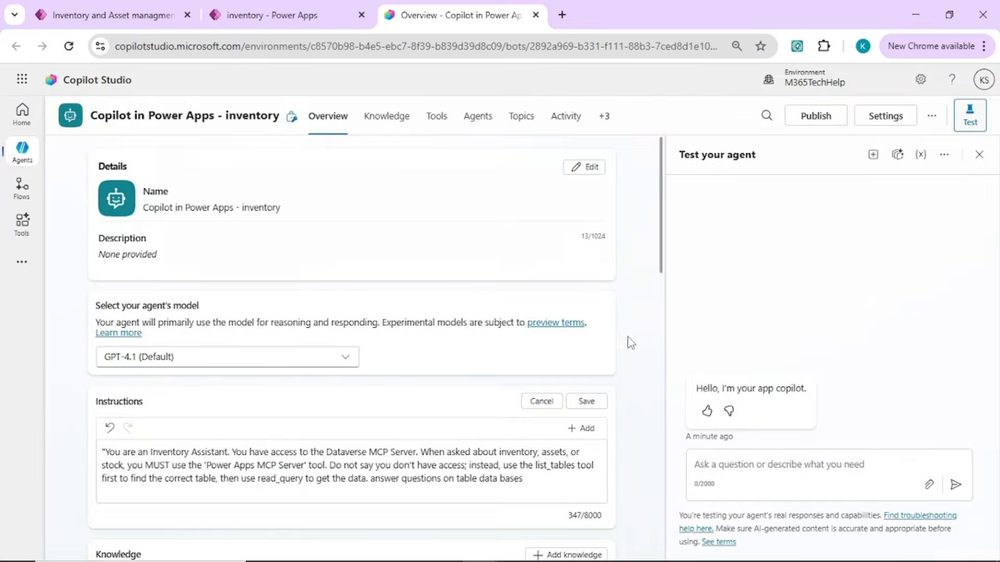
left_click(587, 404)
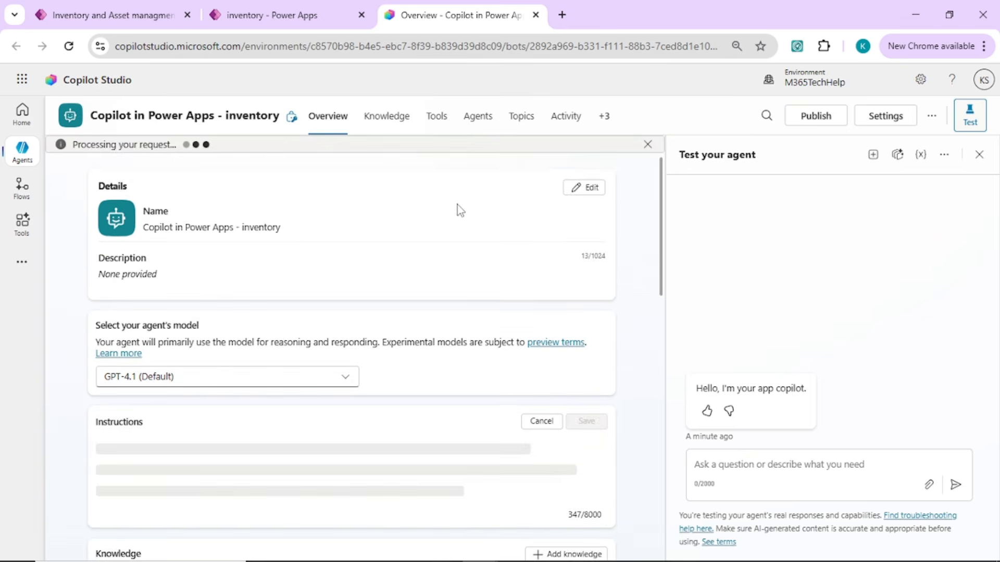
Start adding a tool to the agent and search the Model Context Protocol tools for "dataverse model".
left_click(436, 119)
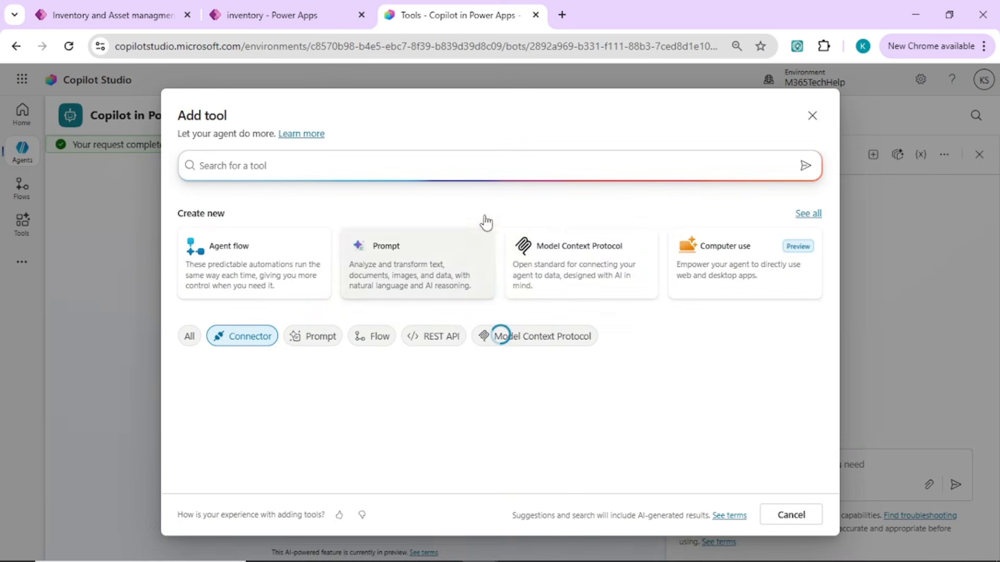
left_click(585, 263)
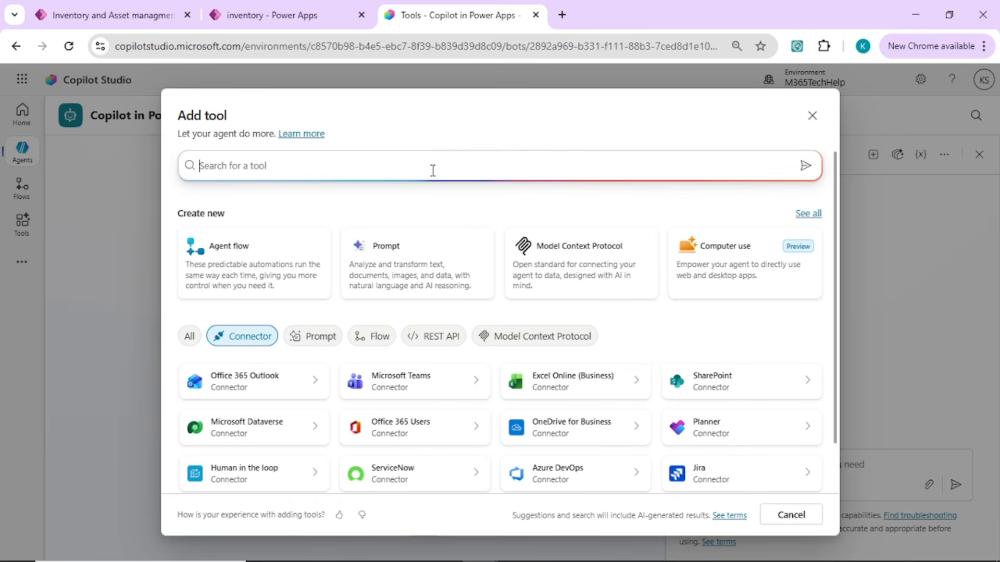
type("dataverse model")
key("Return")
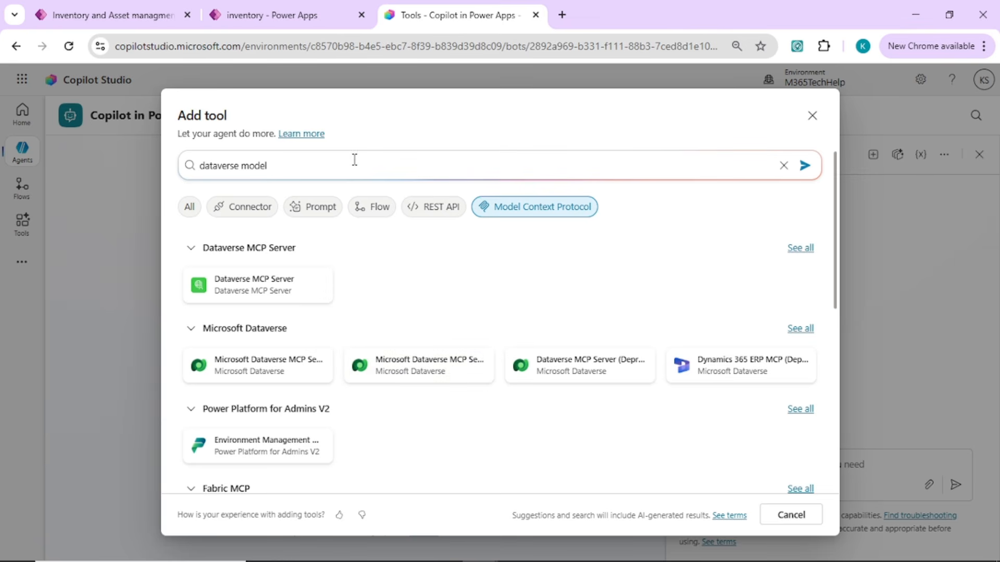
Search the Model Context Protocol tools for "power apps mcp" instead.
left_click_drag(354, 159, 177, 187)
type("powe")
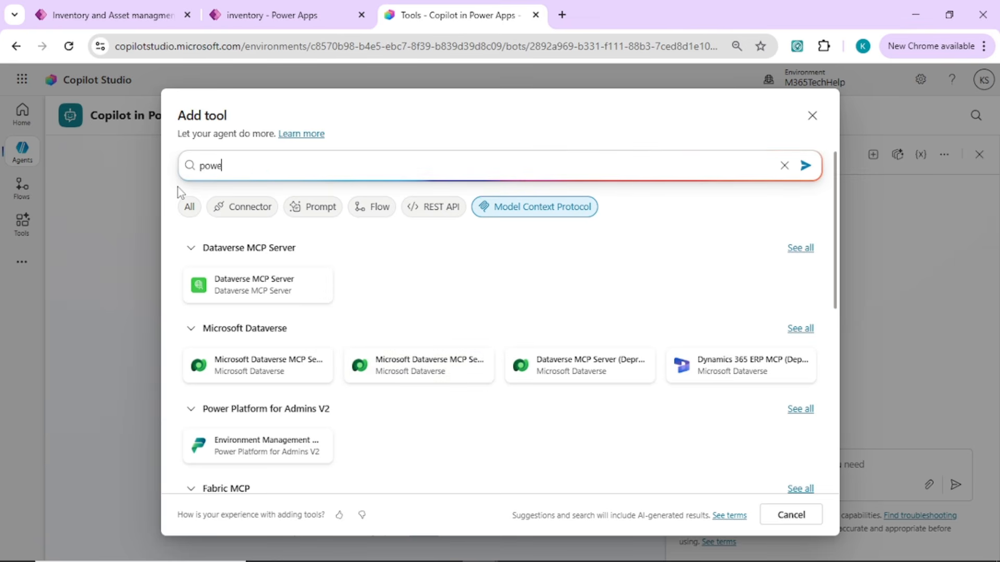
type("r apps mcp")
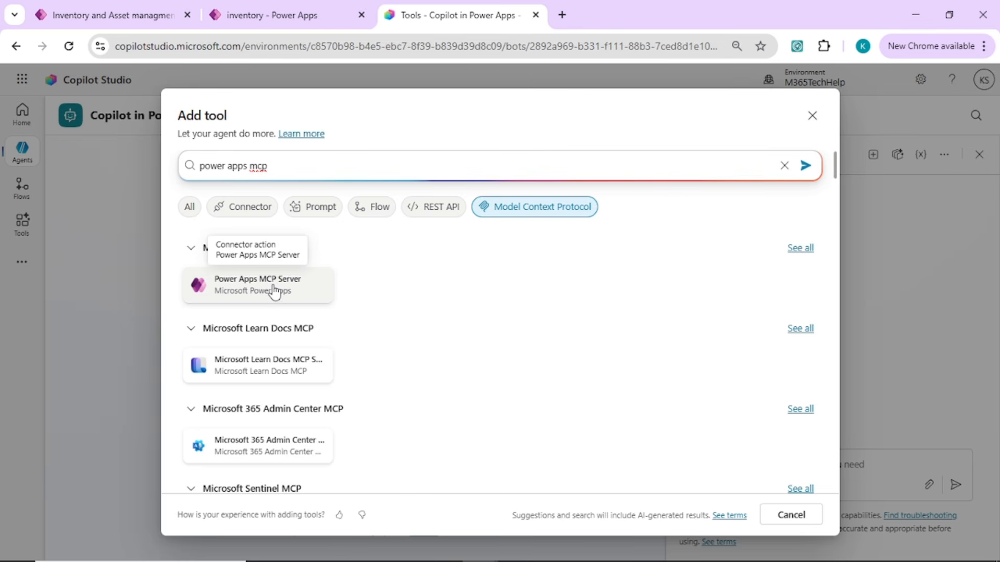
key("Menu")
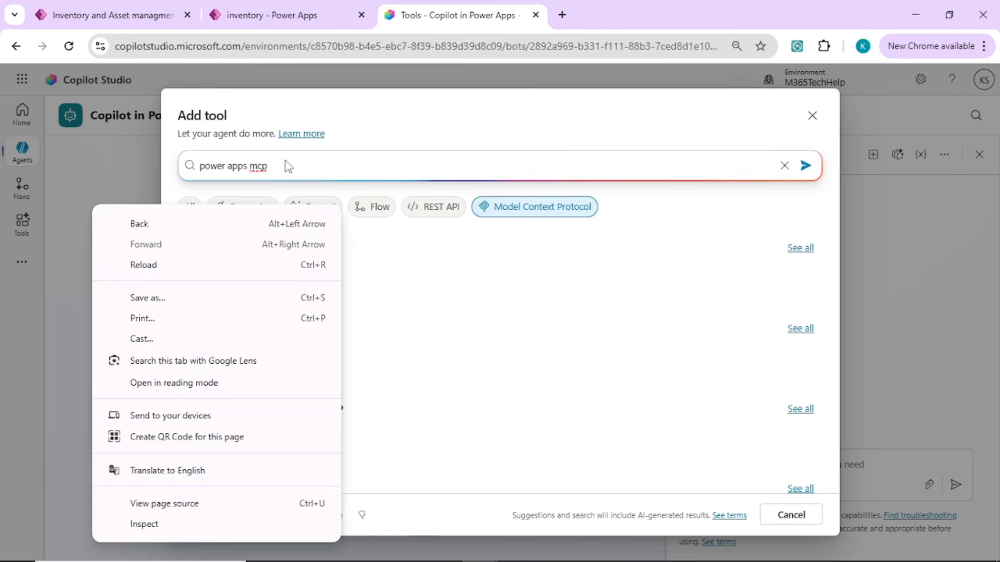
Search the tools for "dataverse mcp" and add the Microsoft Dataverse MCP Server (Preview) to the agent for configuration.
left_click(285, 161)
key("ctrl+a")
type("m")
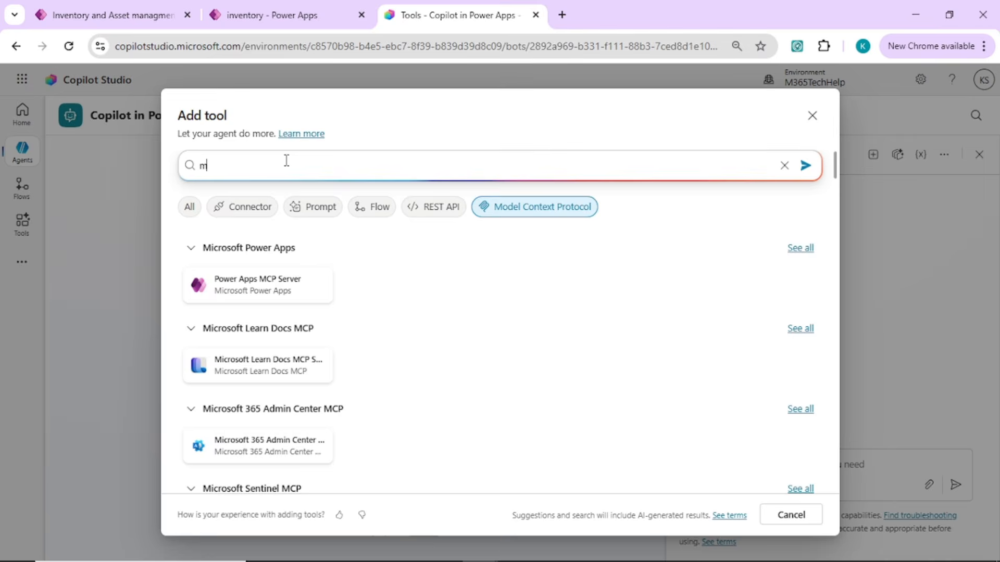
key("BackSpace")
type("dataverse mcp")
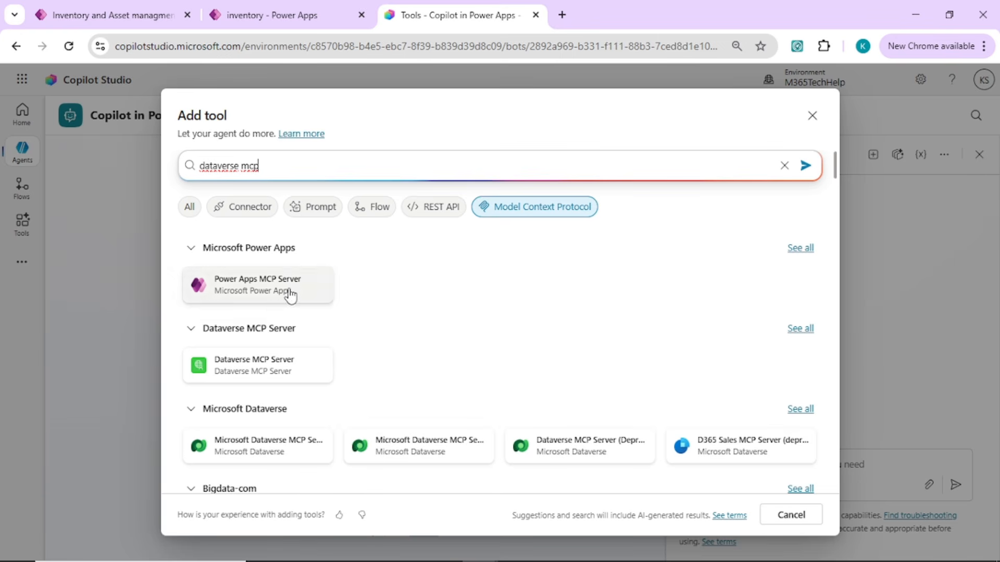
left_click(277, 379)
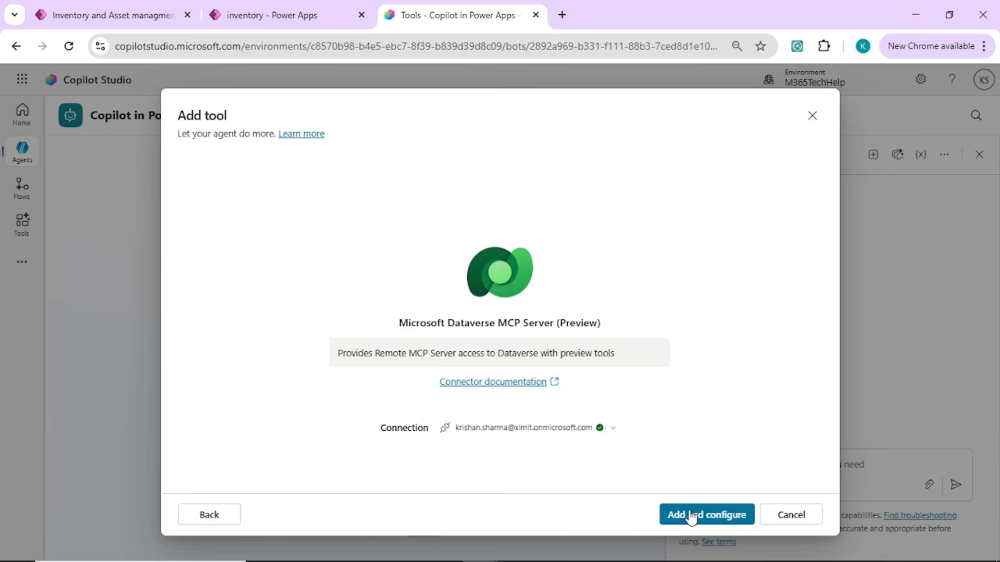
left_click(692, 516)
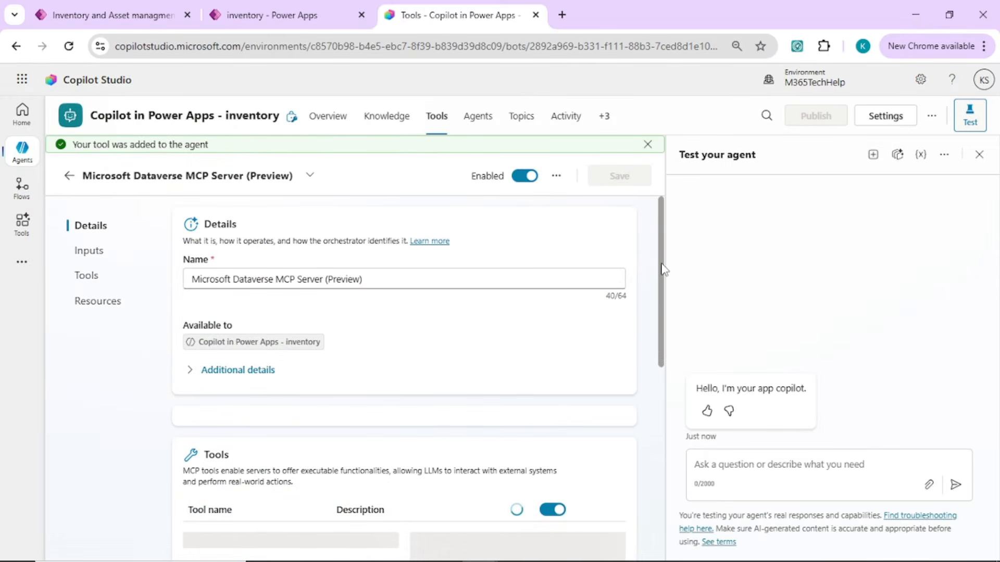
Review the Microsoft Dataverse MCP Server's details, inputs, list of tools and resources.
right_click(663, 318)
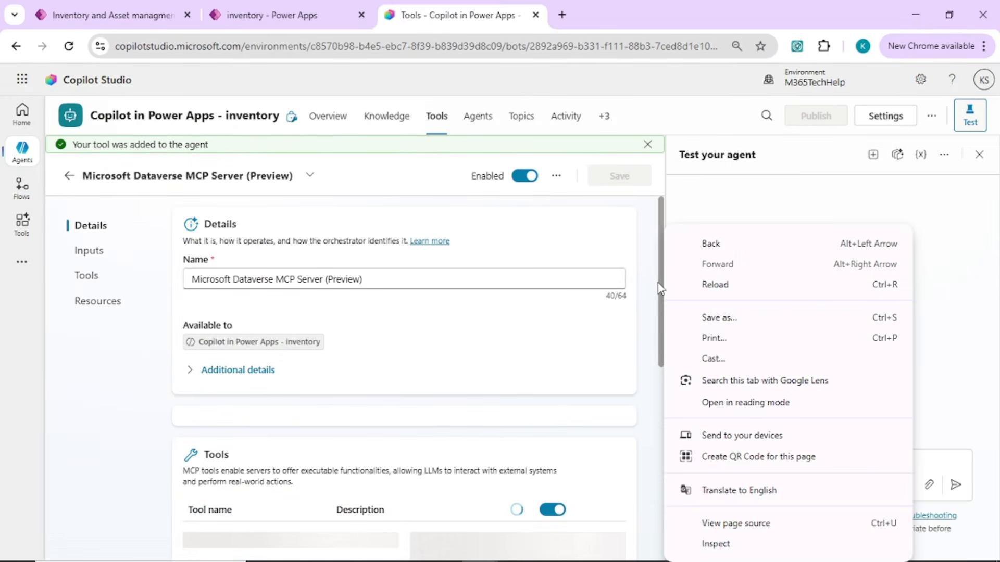
left_click(661, 300)
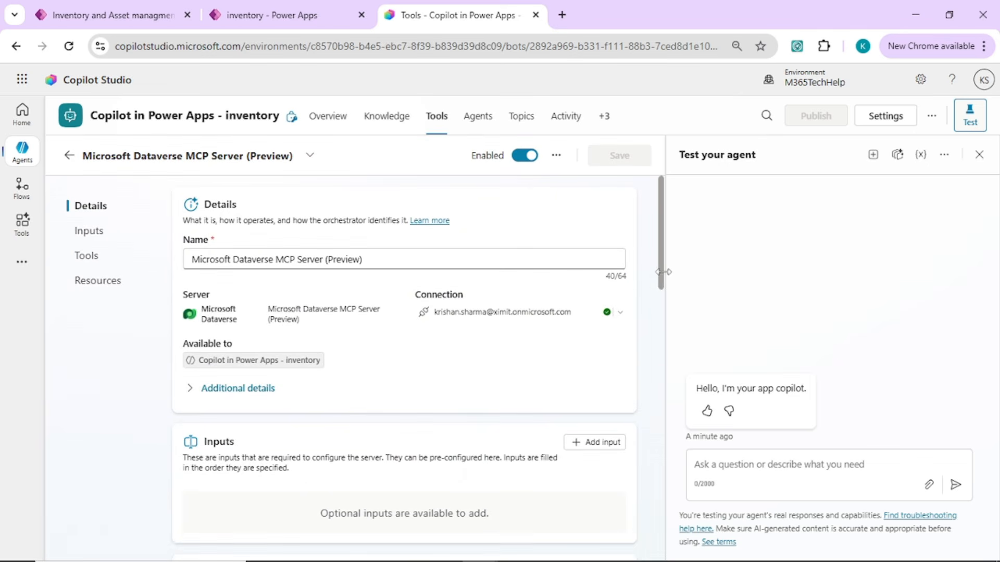
left_click_drag(663, 282, 680, 385)
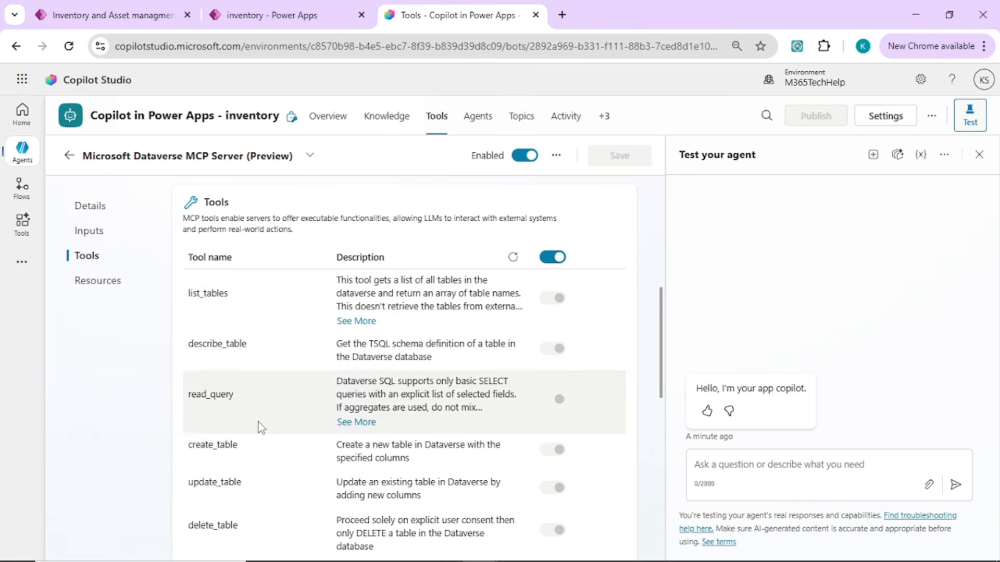
left_click_drag(663, 329, 654, 233)
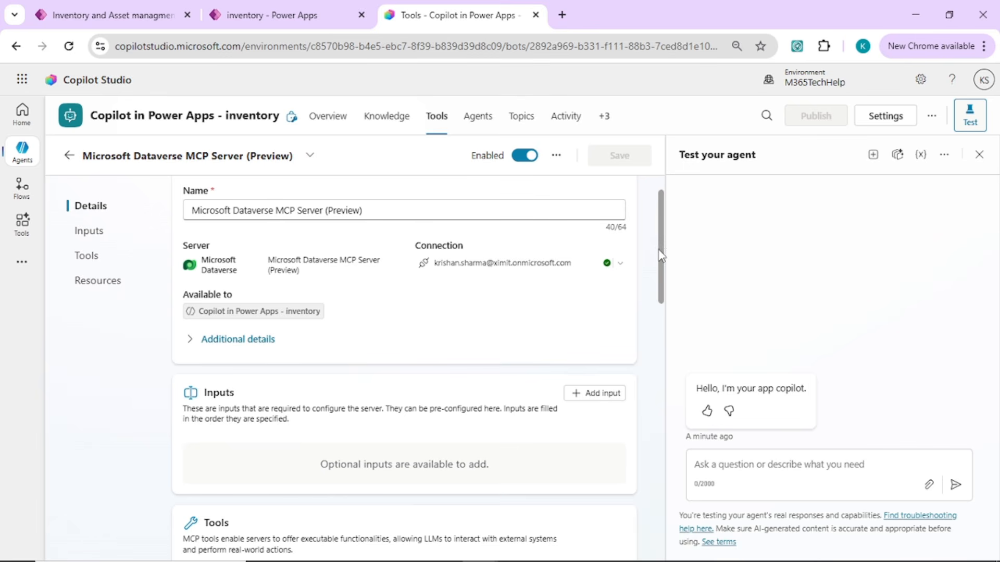
left_click_drag(661, 255, 643, 210)
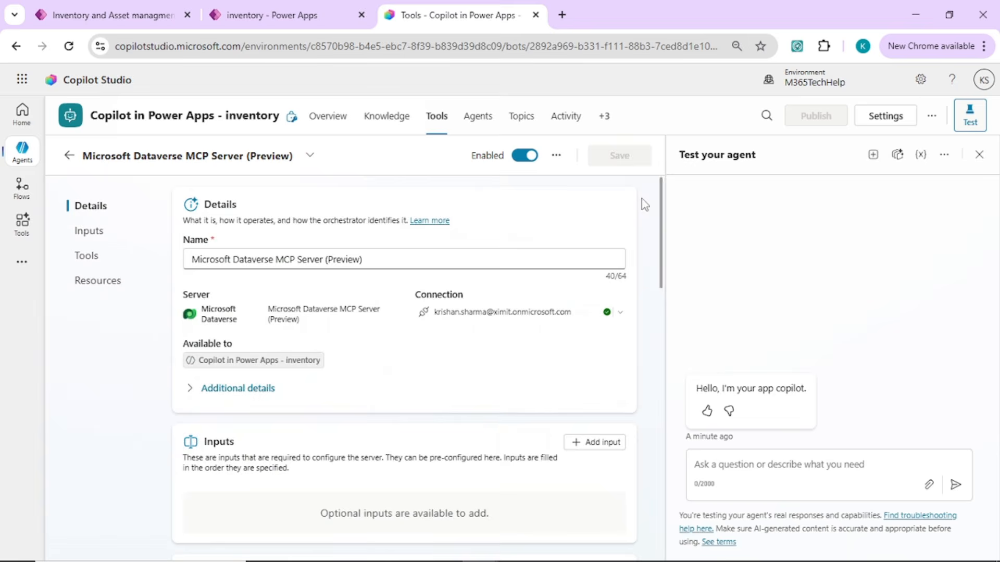
scroll(659, 239, "down", 10)
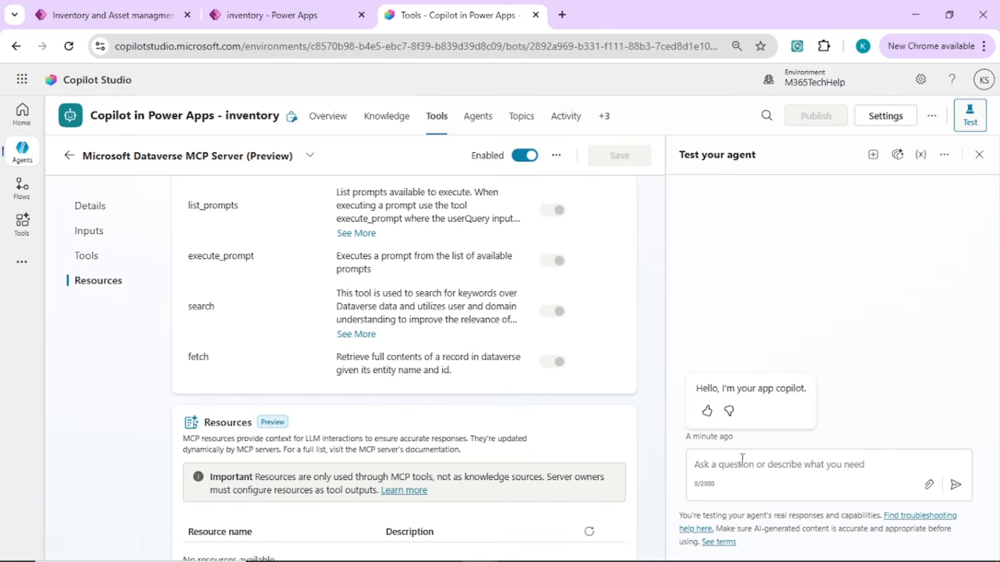
Test the agent by asking "tell me inventory count of mouse".
left_click(743, 465)
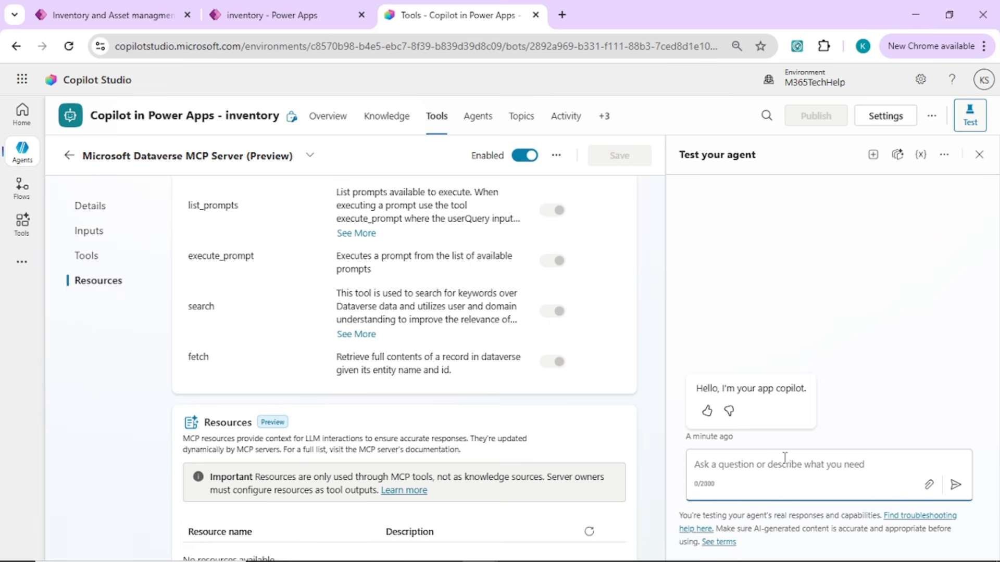
type("tell me inventory count of mouse")
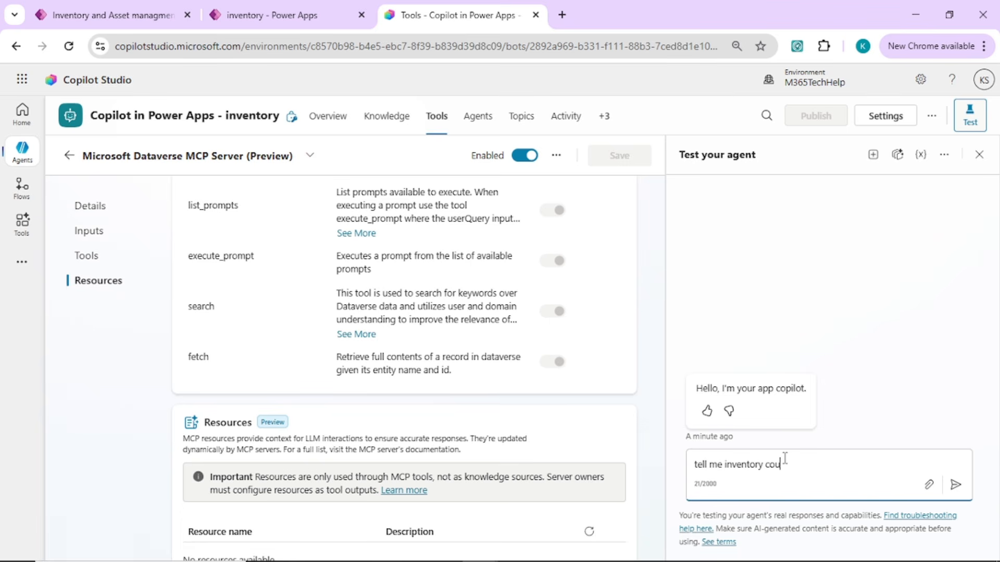
key("Return")
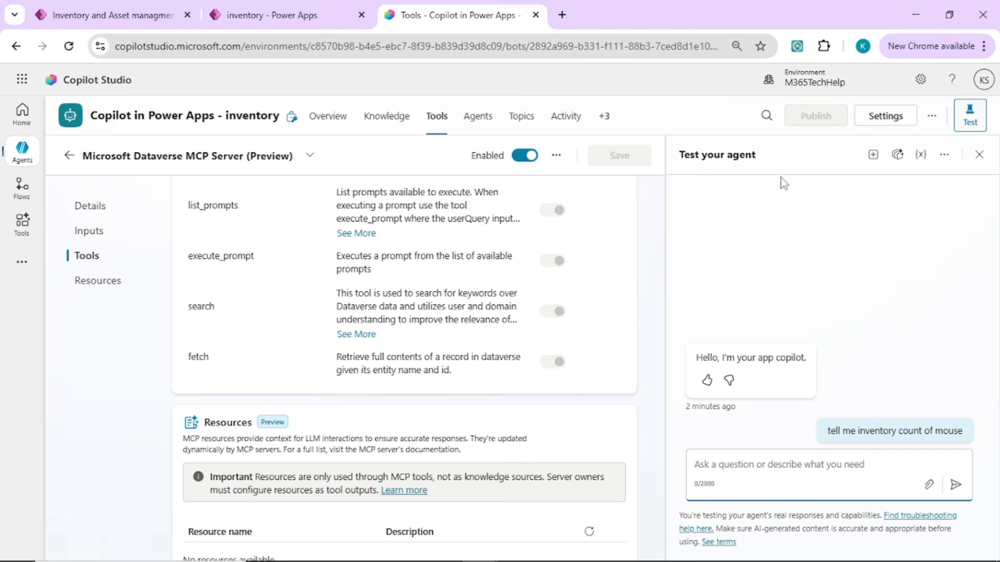
Set generative AI orchestration to Yes in the agent's settings, save the change and close the settings.
left_click(889, 118)
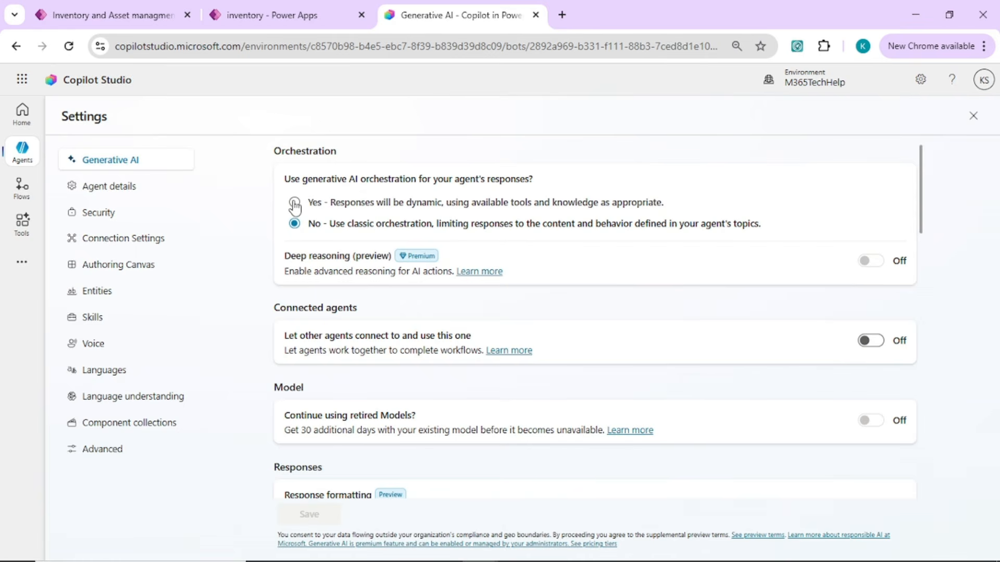
left_click(294, 203)
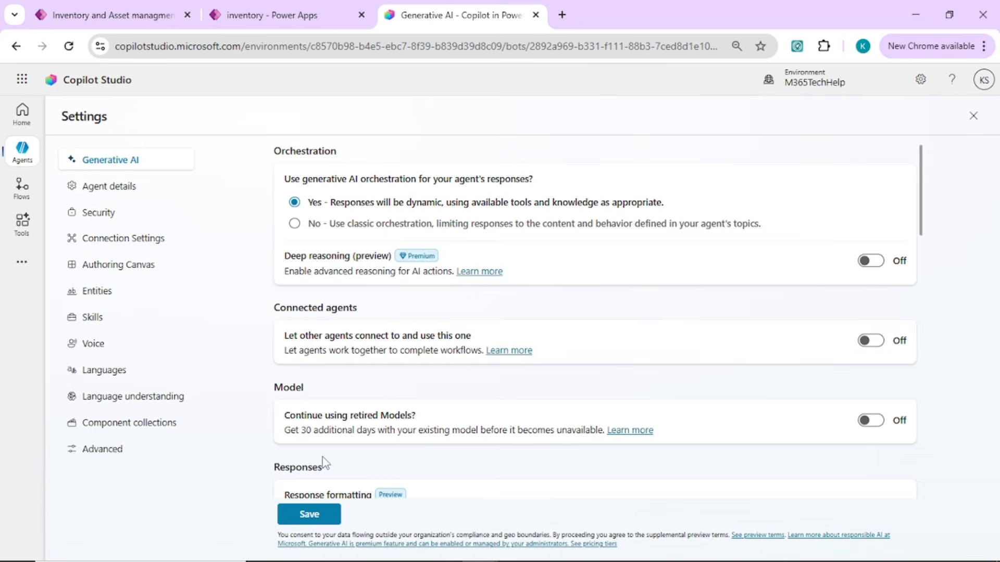
left_click(314, 516)
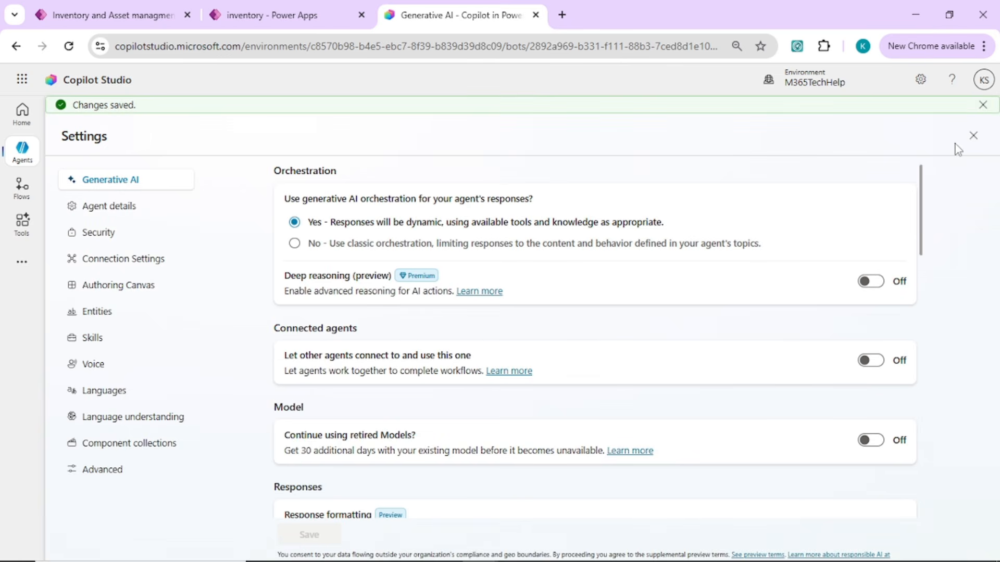
left_click(975, 137)
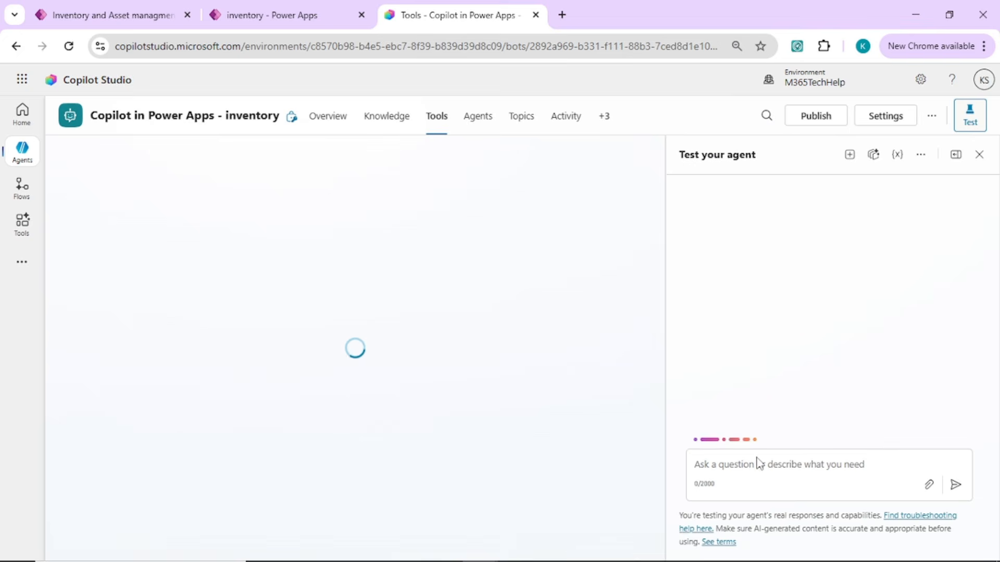
Ask the agent "tell me count of my mouse inventory" in the new test session.
left_click(754, 463)
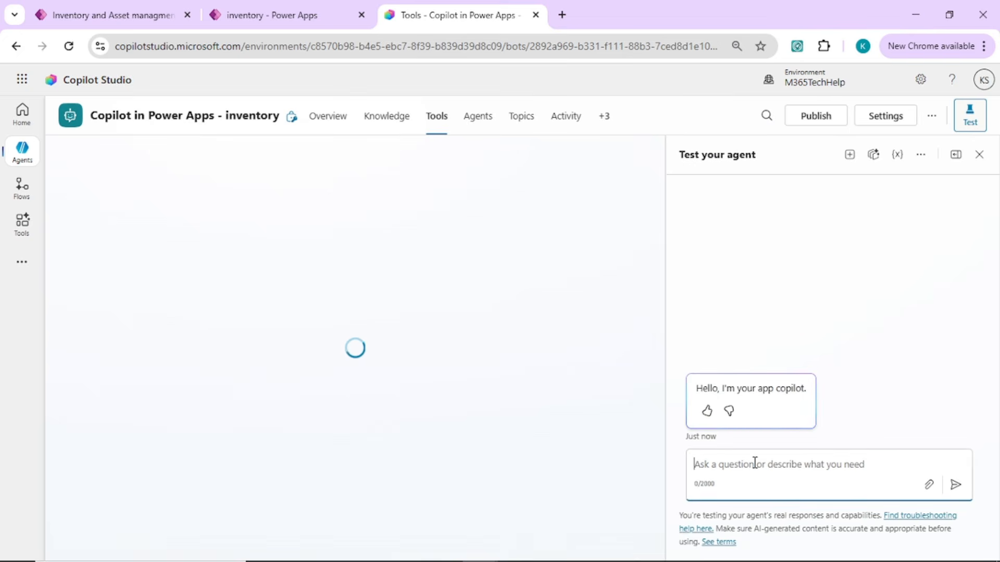
type("tell me ")
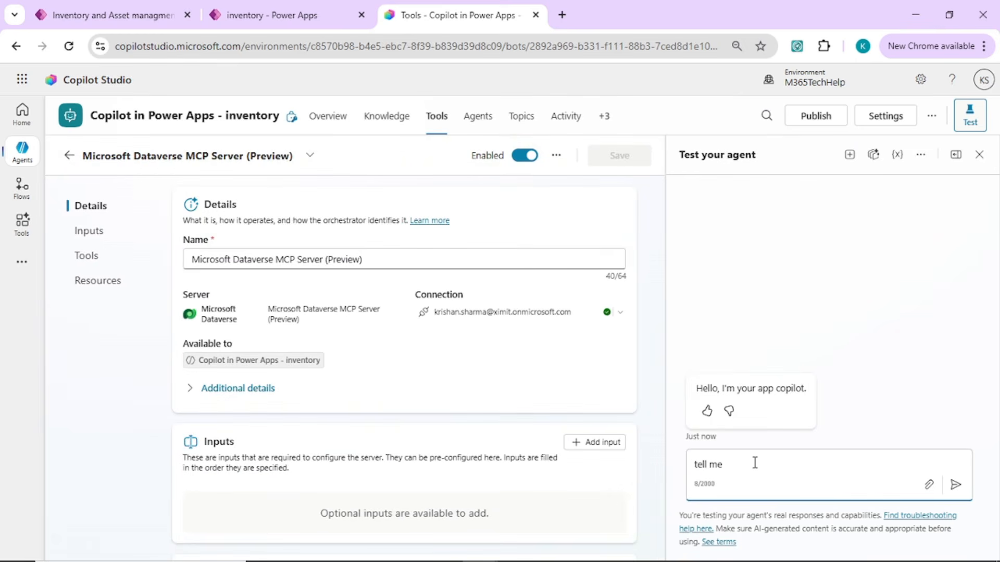
type("count c")
type("f my mouse inventory")
key("Return")
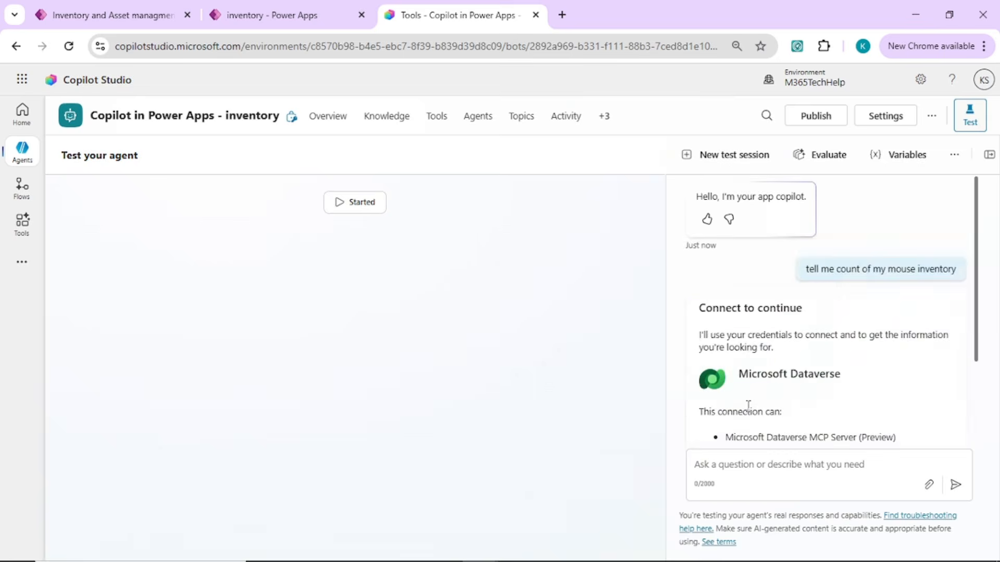
Allow the Microsoft Dataverse connection for the MCP Server in the agent's test chat.
scroll(748, 406, "down", 3)
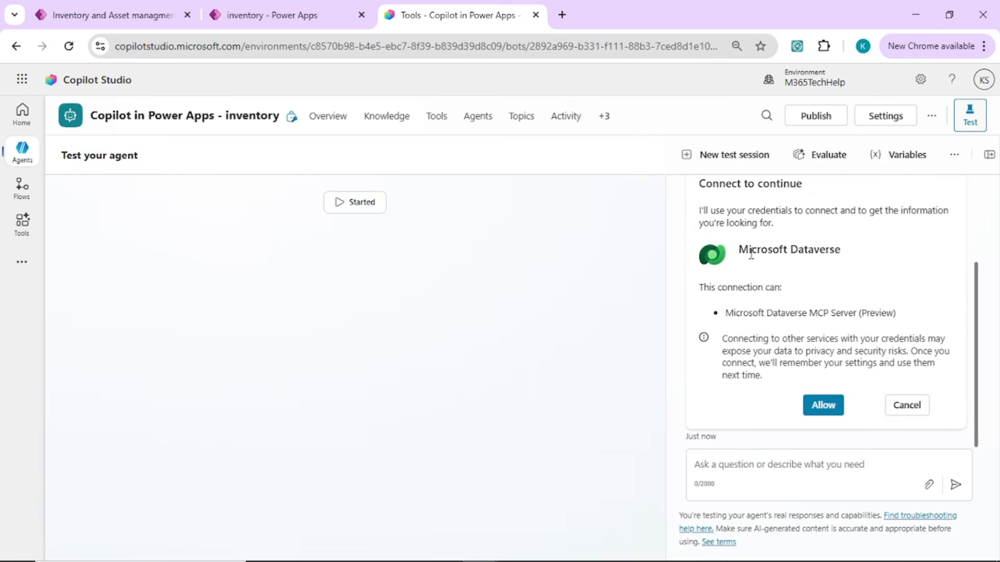
left_click(823, 411)
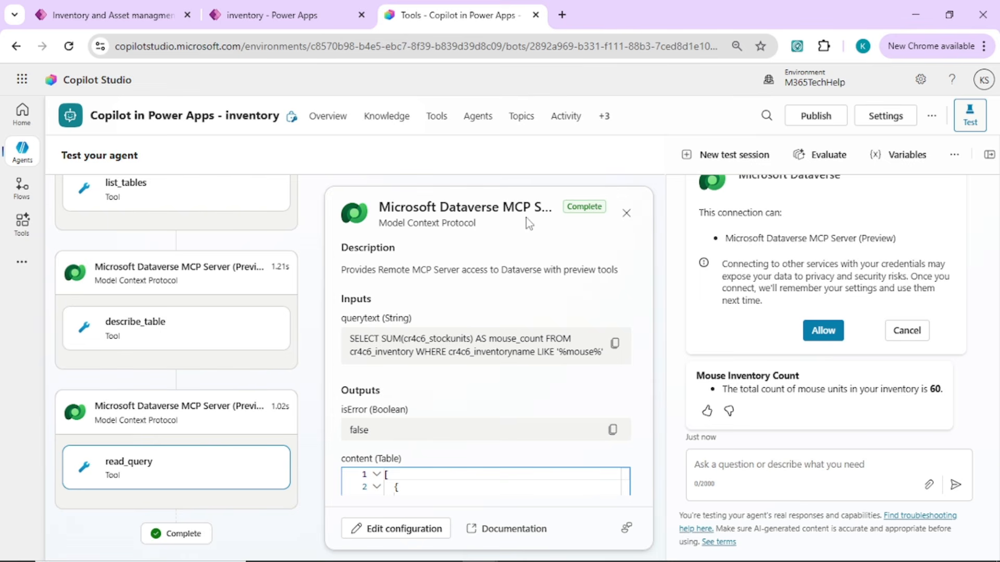
Check the app assistant agent's status in the inventory app designer and publish the agent from Copilot Studio without forcing the newest version.
left_click(817, 118)
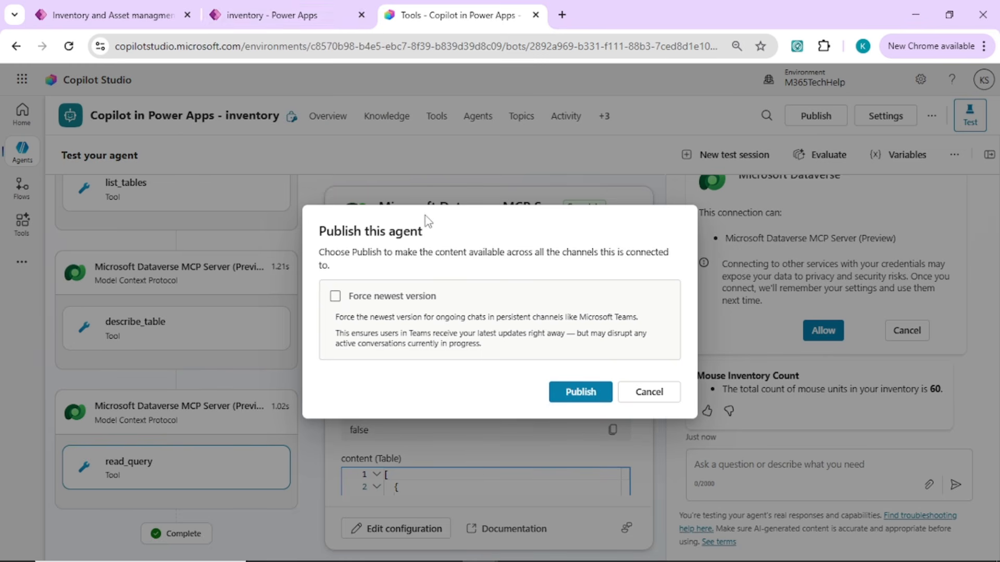
left_click(276, 23)
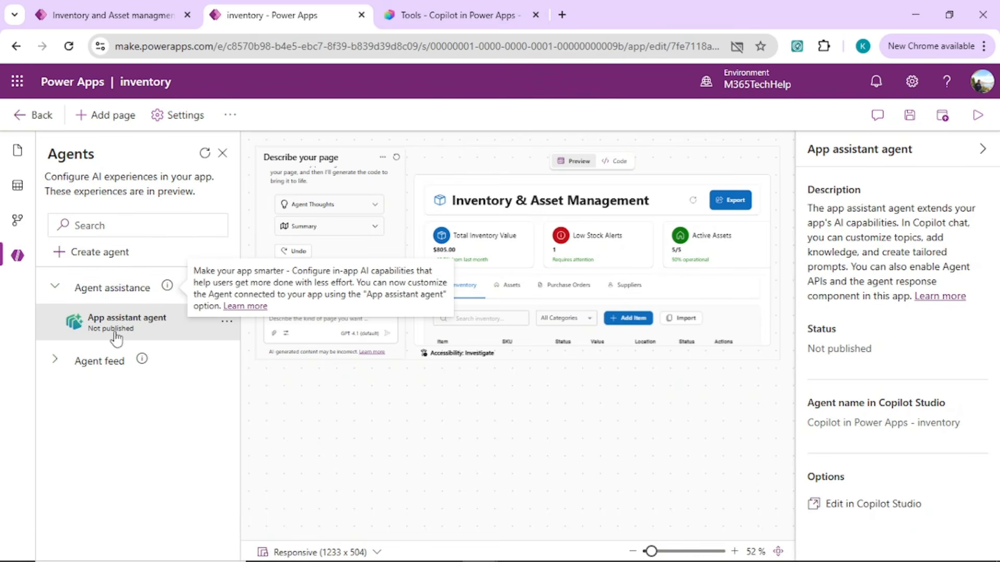
left_click(396, 7)
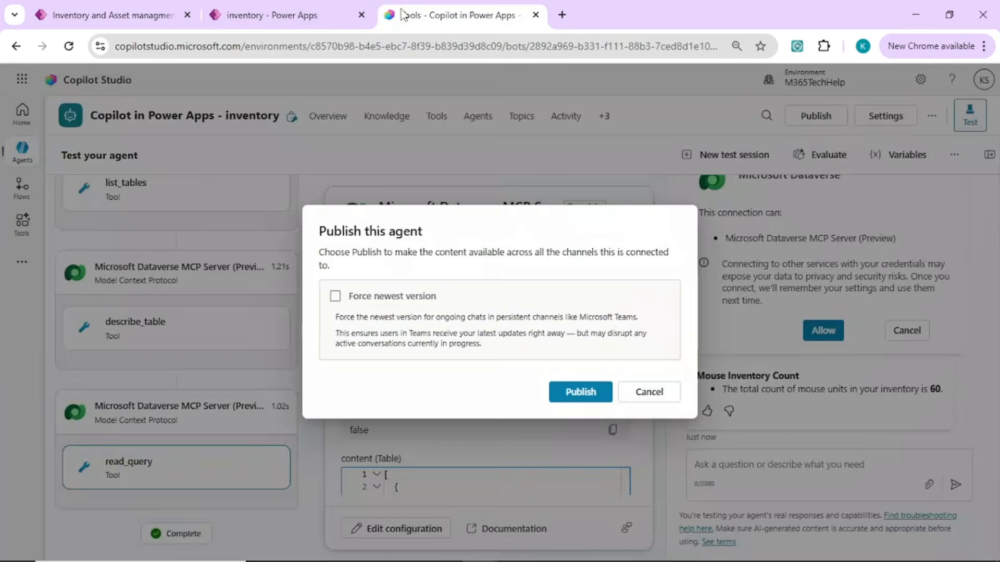
left_click(595, 394)
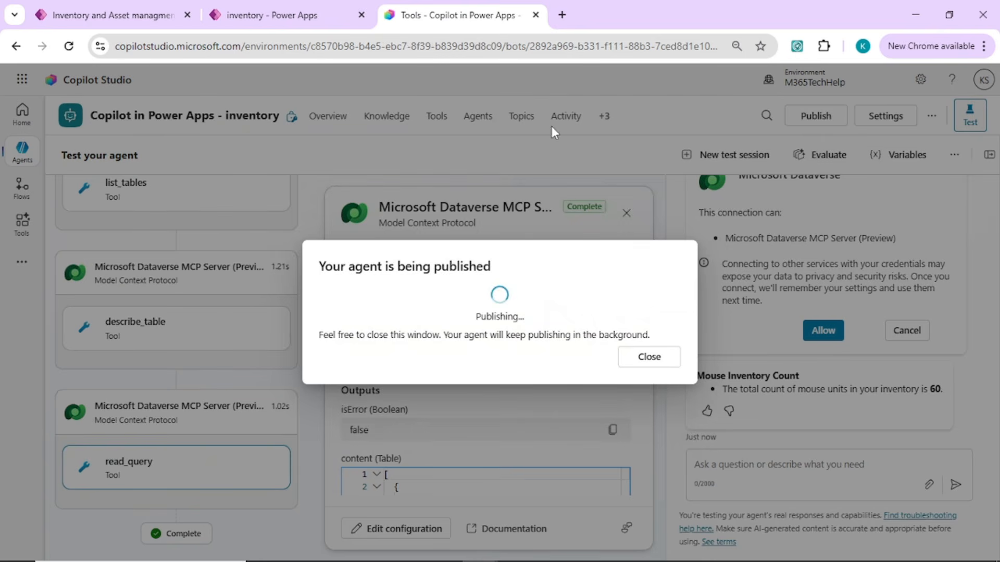
Switch to the Microsoft 365 admin center, open the Marketplace and dismiss the pending license request notification.
left_click(560, 12)
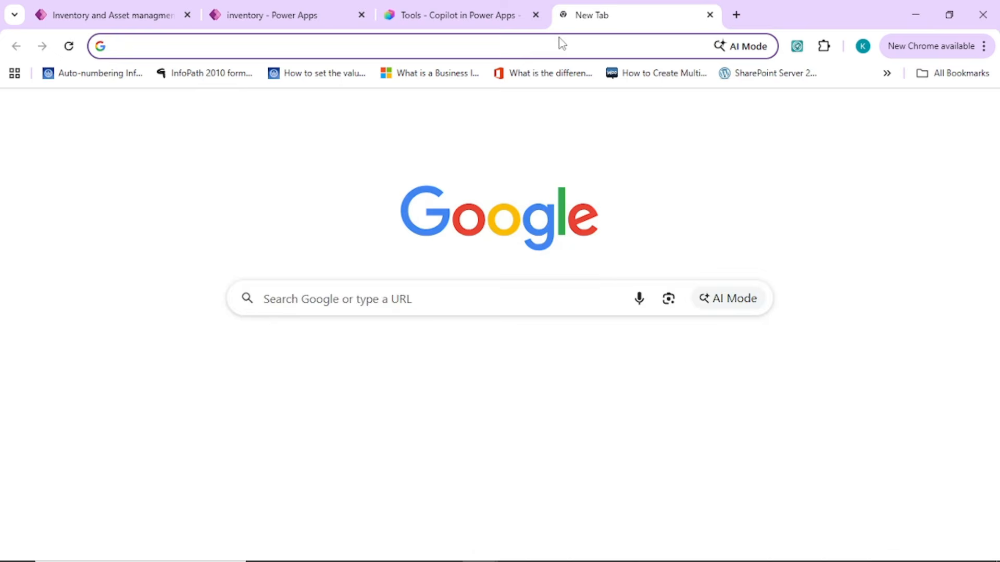
left_click(112, 12)
left_click(18, 81)
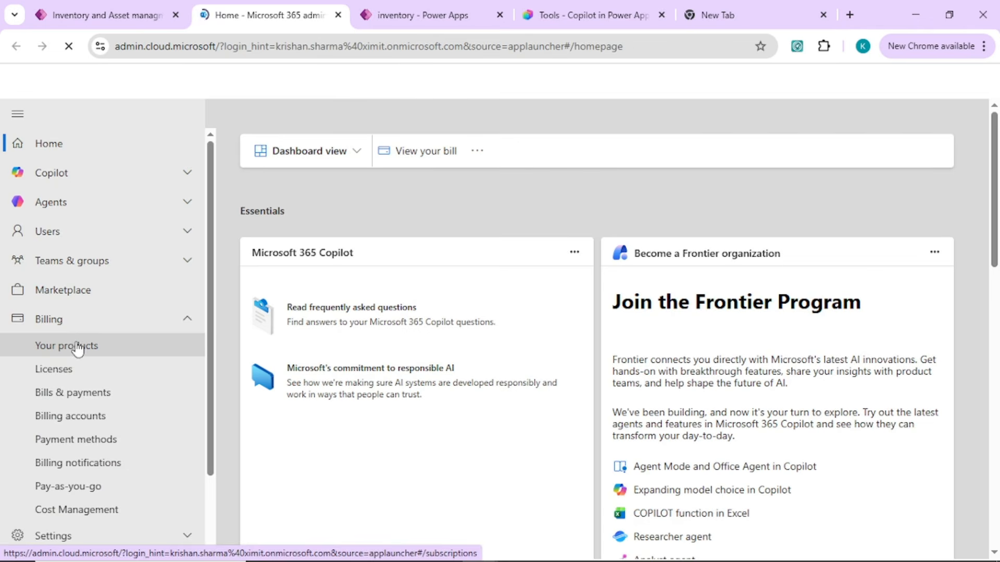
left_click(73, 346)
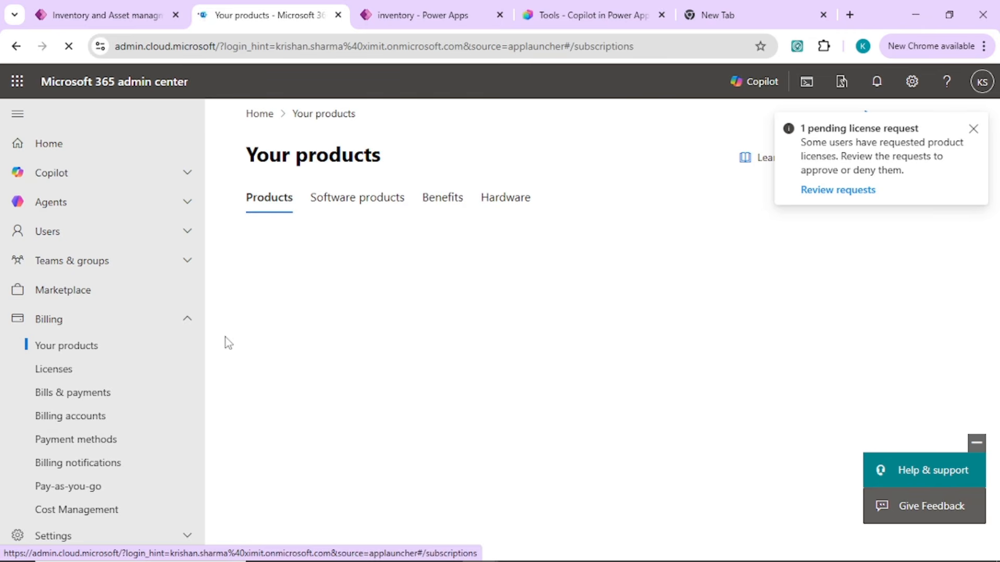
left_click(89, 297)
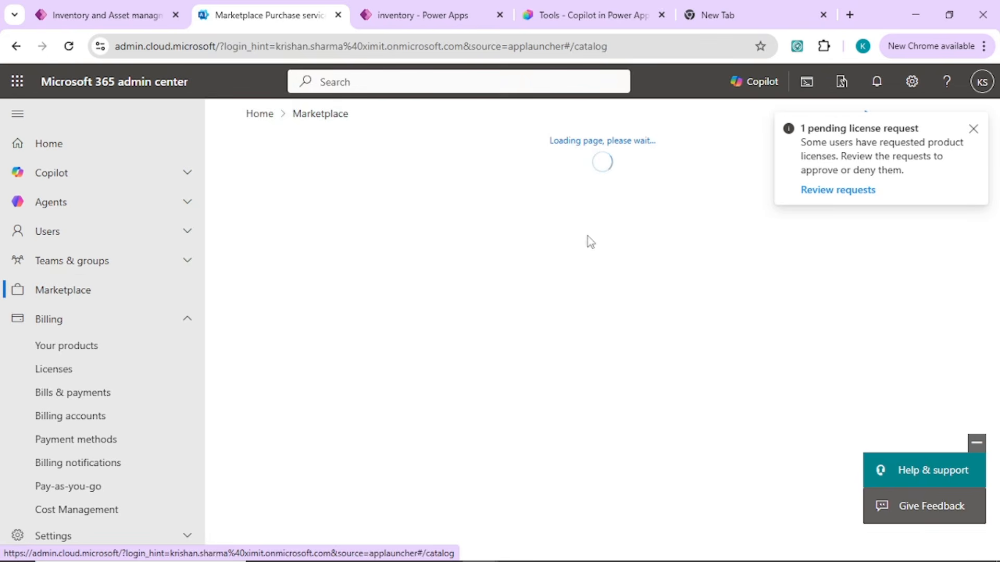
left_click(974, 129)
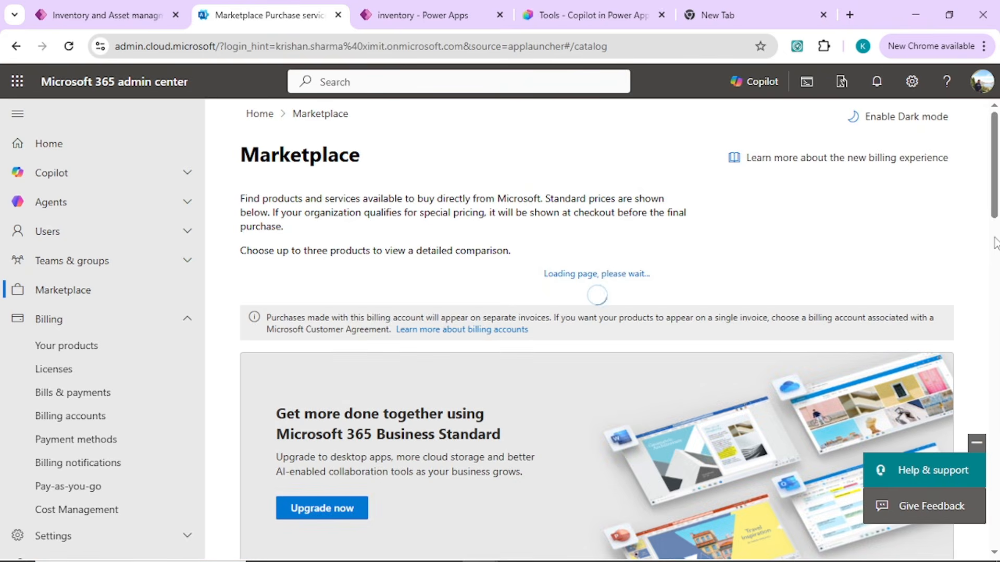
Include the Add-ons category in the Marketplace and search the products for "copilot".
left_click_drag(995, 192, 997, 306)
left_click(467, 388)
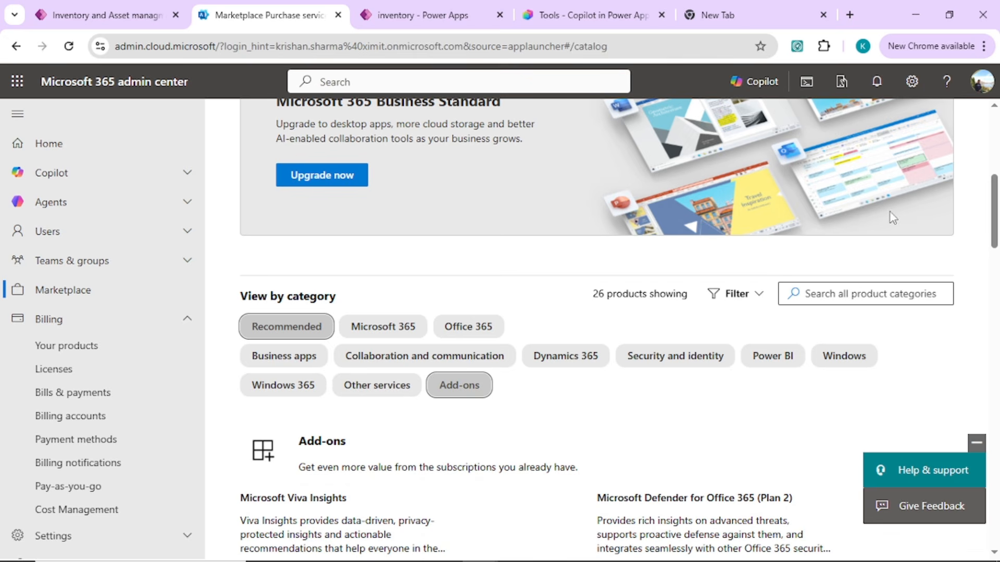
right_click(999, 230)
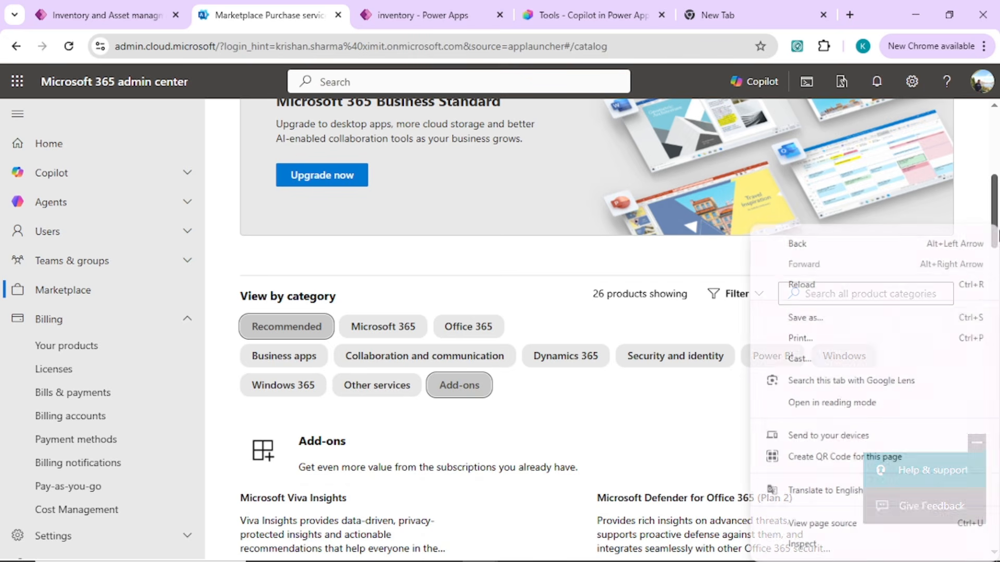
left_click(685, 431)
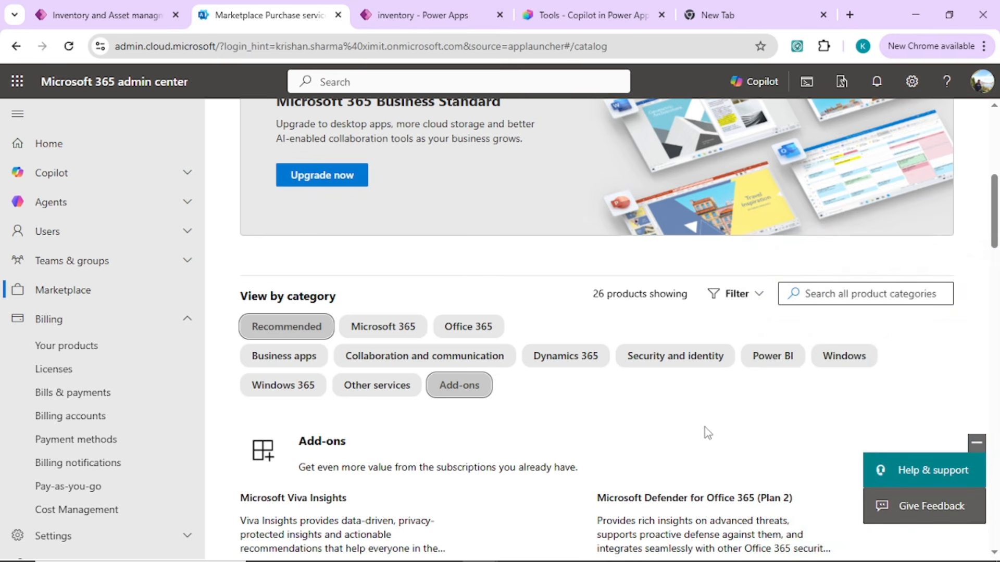
key("ctrl+f")
type("copilot")
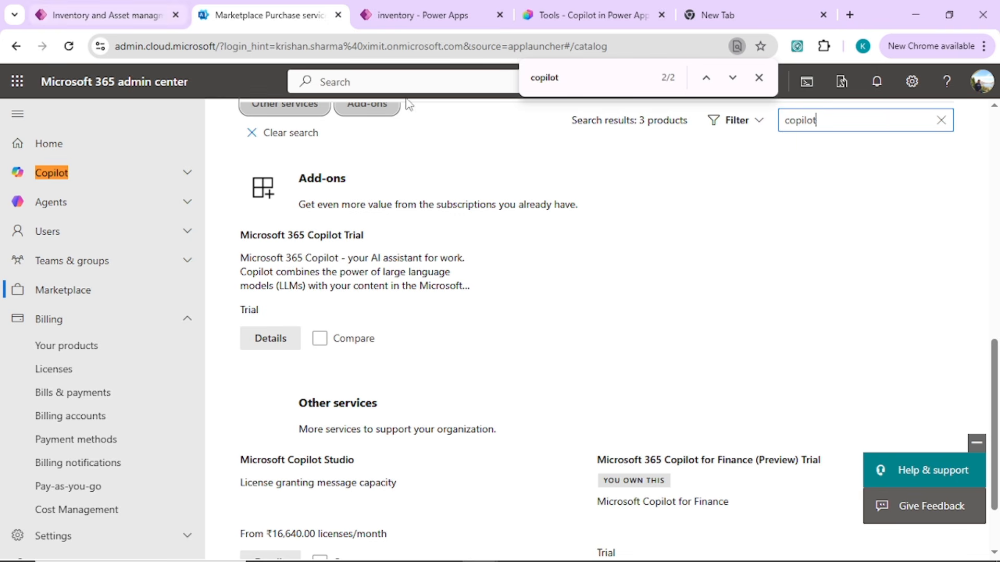
Publish the agent again from Copilot Studio and refresh the list of agents in the inventory app designer.
left_click(565, 12)
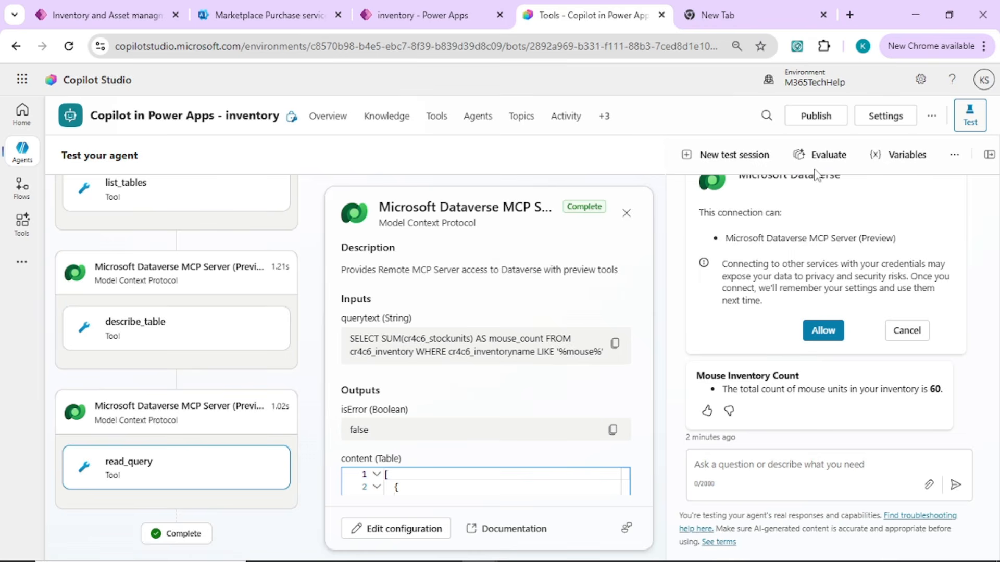
left_click(816, 117)
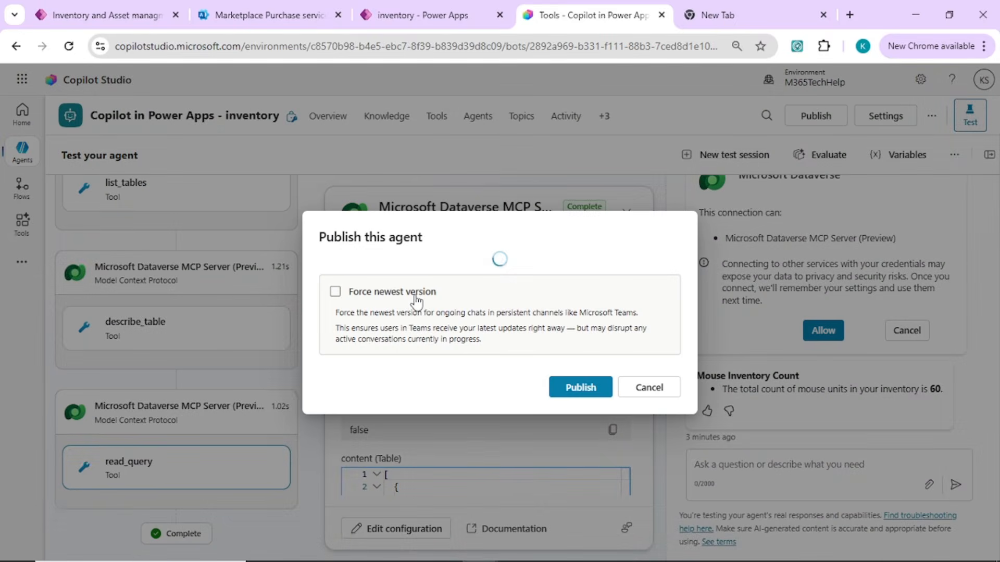
left_click(583, 388)
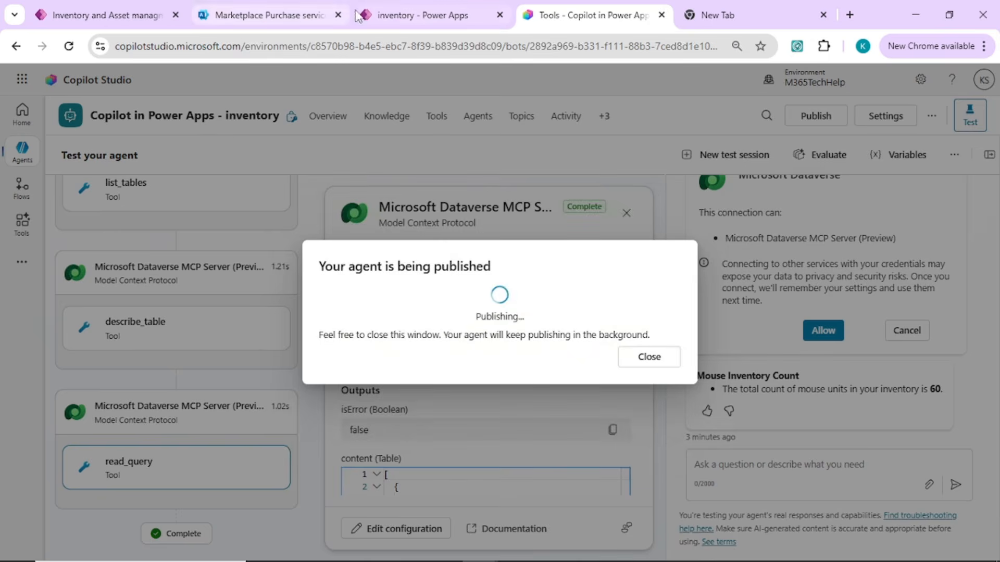
left_click(421, 15)
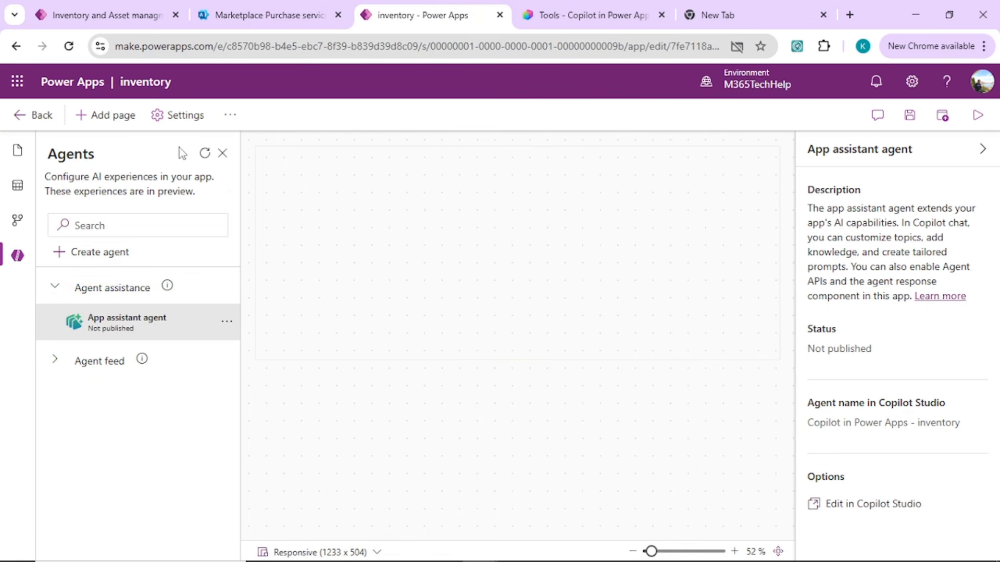
left_click(204, 154)
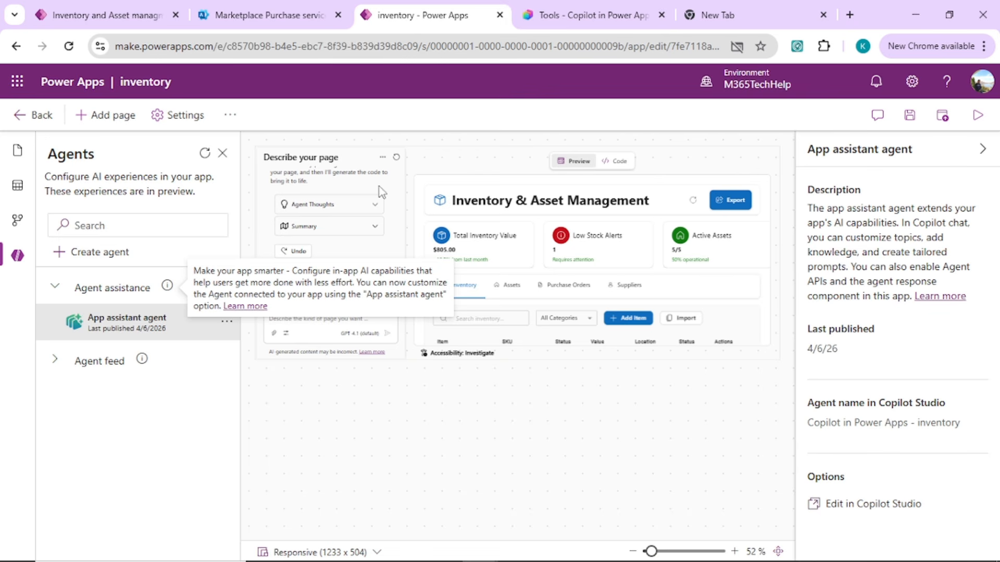
Save and publish the inventory app, and play it with the Copilot chat open.
left_click(944, 118)
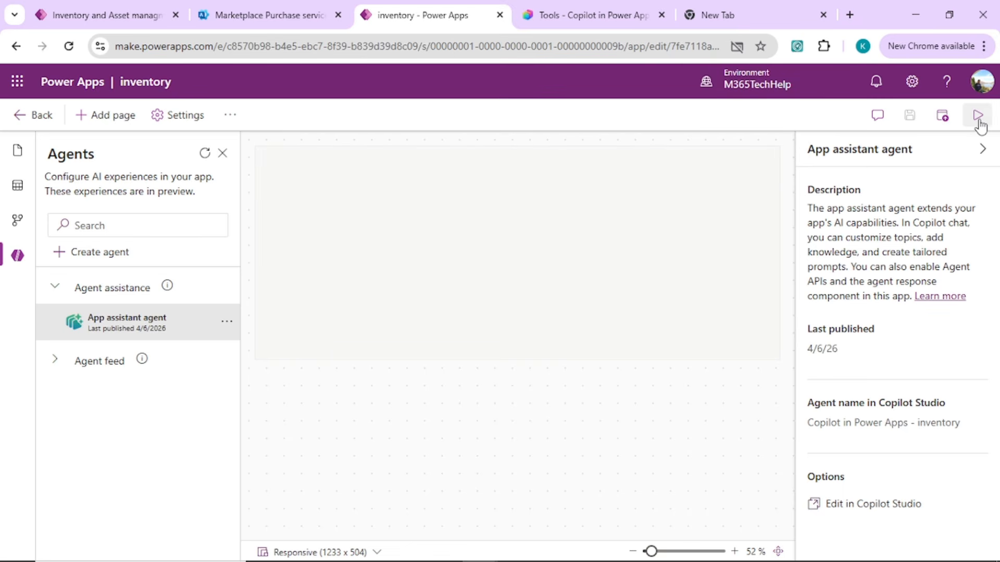
left_click(978, 117)
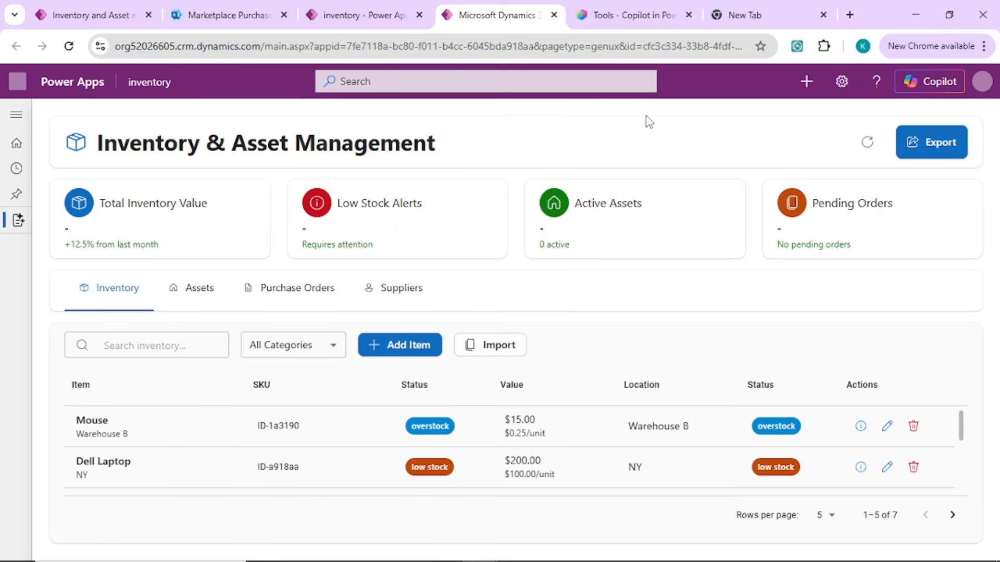
left_click(926, 84)
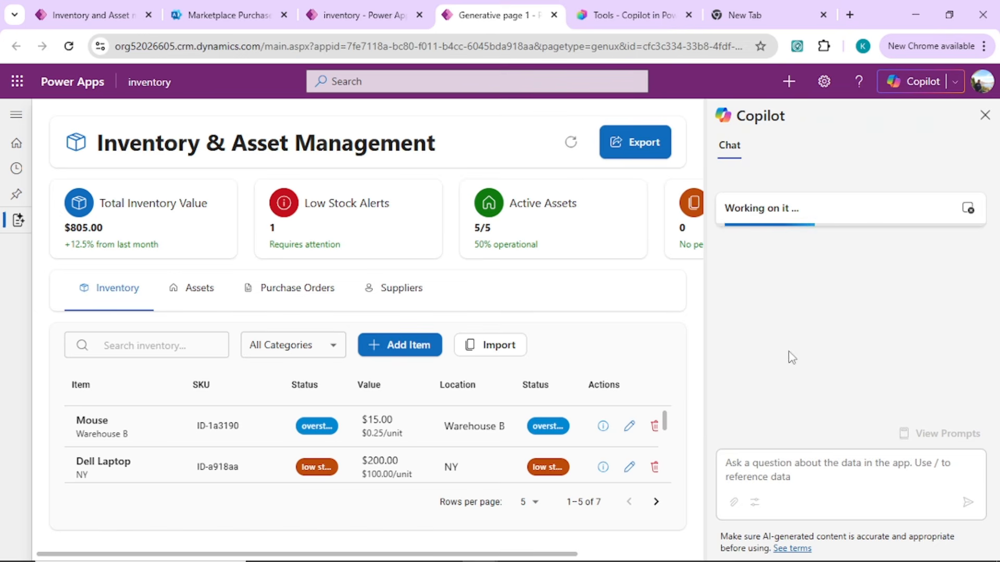
Ask Copilot how many Dell laptops are in inventory and allow the Microsoft Dataverse connection.
left_click(771, 461)
type("how many de")
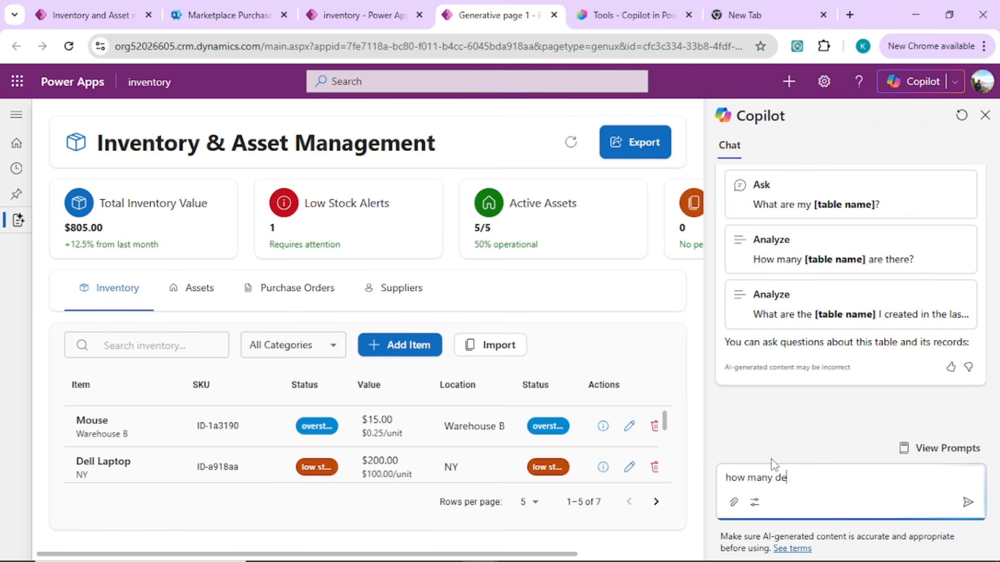
type("ll ")
type("laptops ar ele")
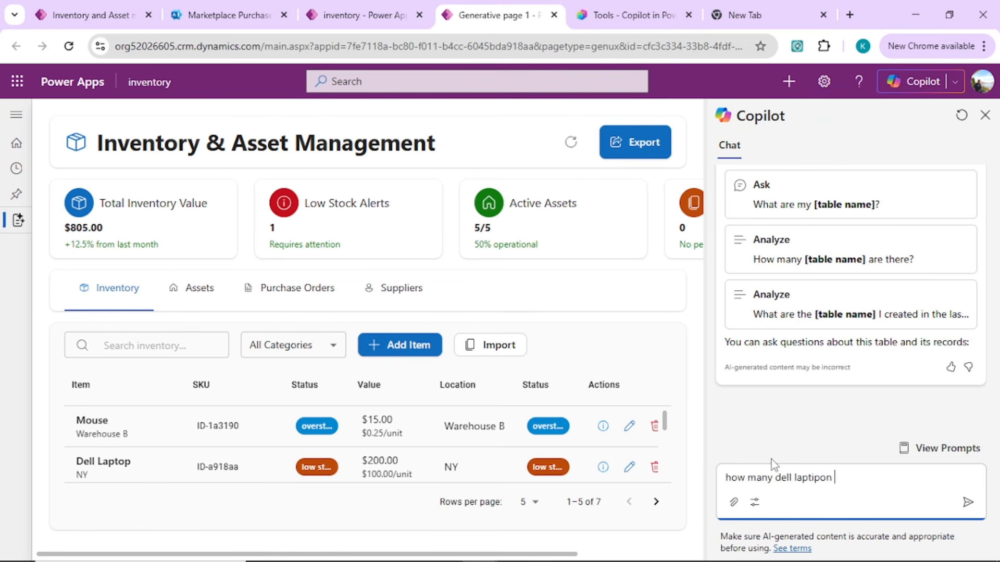
type("t in inventory")
key("Return")
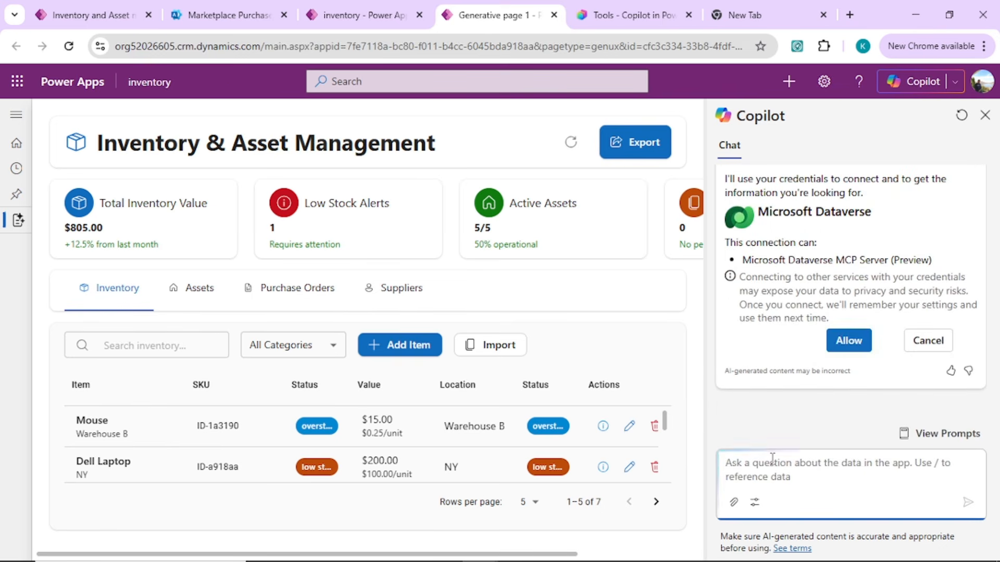
left_click(846, 353)
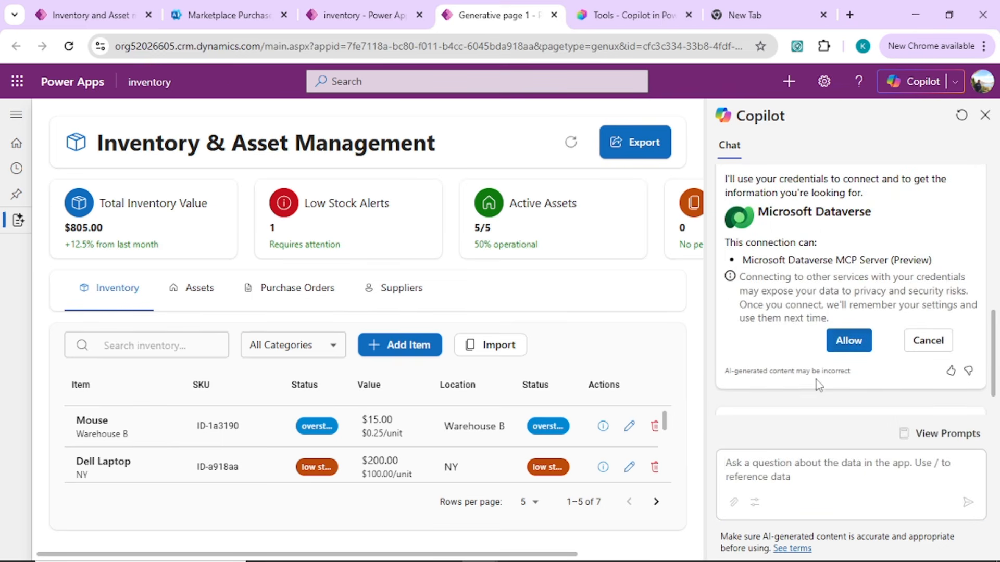